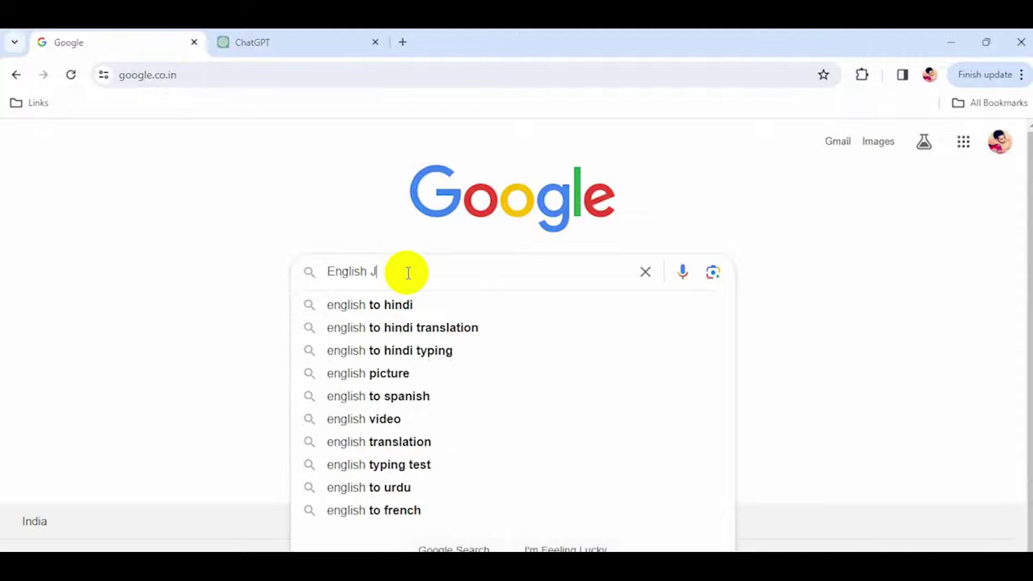
Step: Search Google for 'English Jokes' image results, then switch to the ChatGPT tab
{"action": "type", "text": "okes"}
{"action": "key", "text": "Return"}
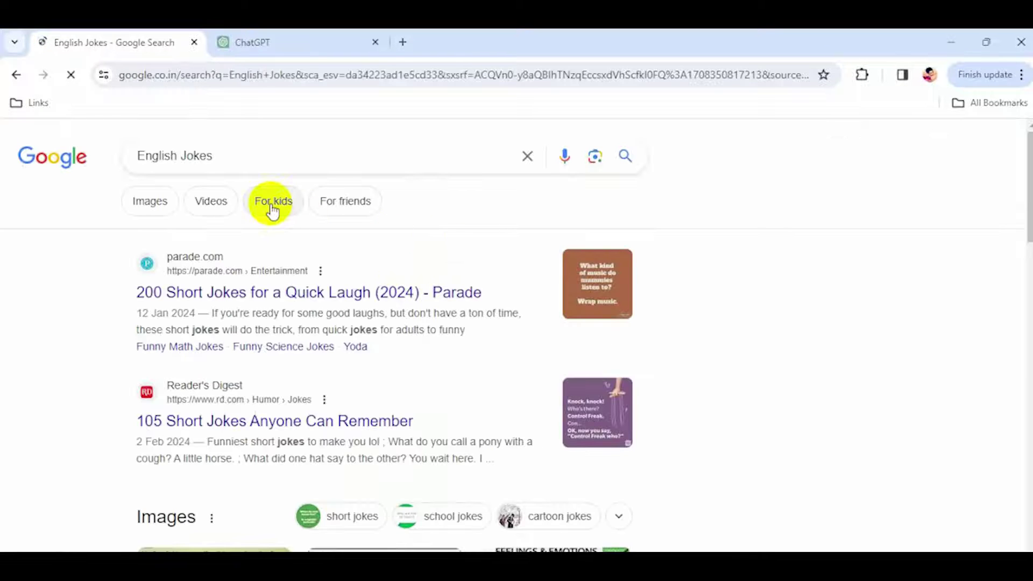
{"action": "left_click", "coordinate": [151, 207]}
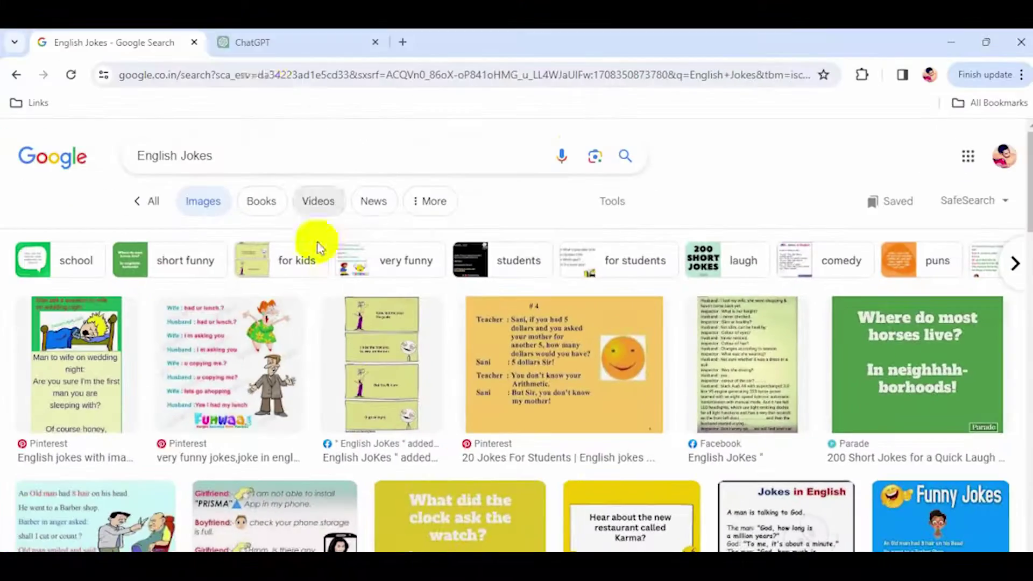
{"action": "left_click", "coordinate": [272, 42]}
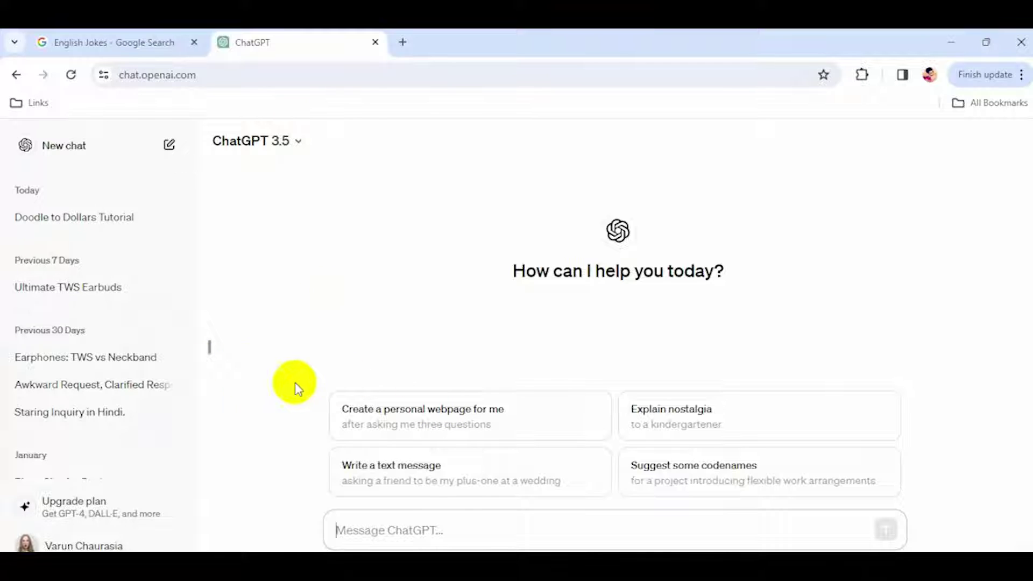
Step: Send ChatGPT the prompt 'Please write some english jokes for me'
{"action": "left_click", "coordinate": [455, 512]}
{"action": "type", "text": "Please write some eng"}
{"action": "type", "text": "li"}
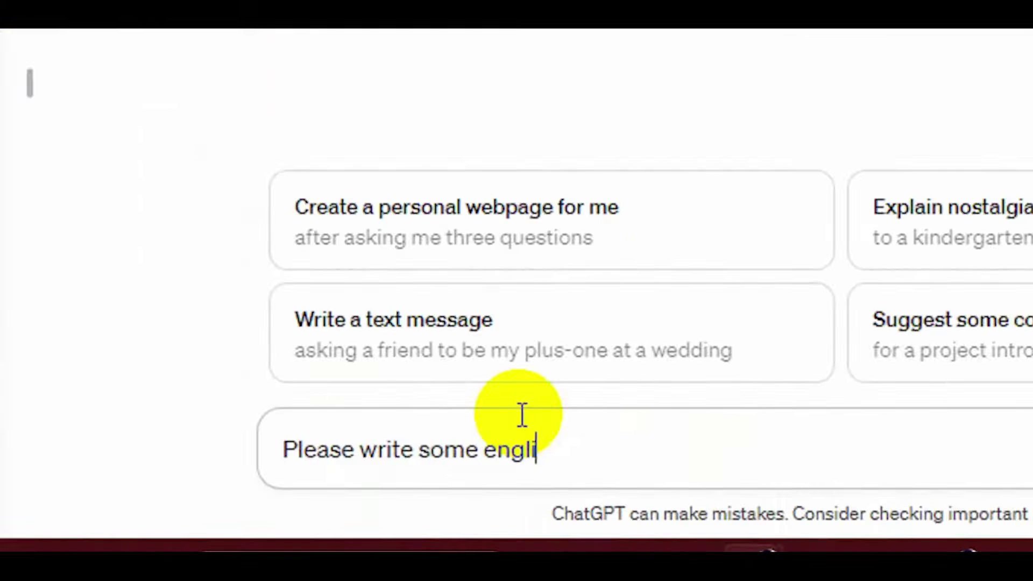
{"action": "type", "text": "sh jokes for me"}
{"action": "key", "text": "Return"}
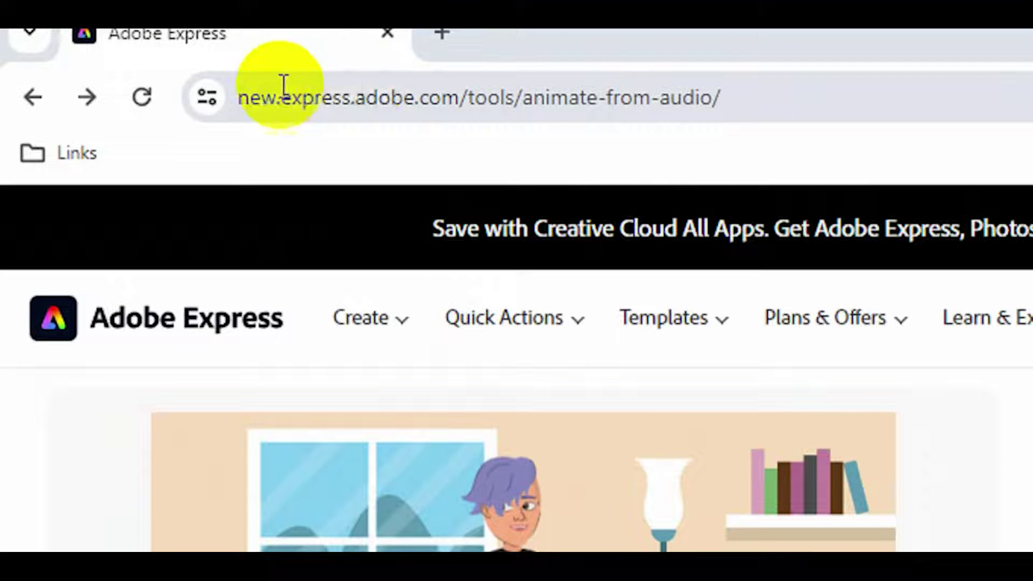
Step: Start recording the character's dialogue on the Animate from audio page
{"action": "left_click_drag", "start_coordinate": [130, 49], "coordinate": [316, 98]}
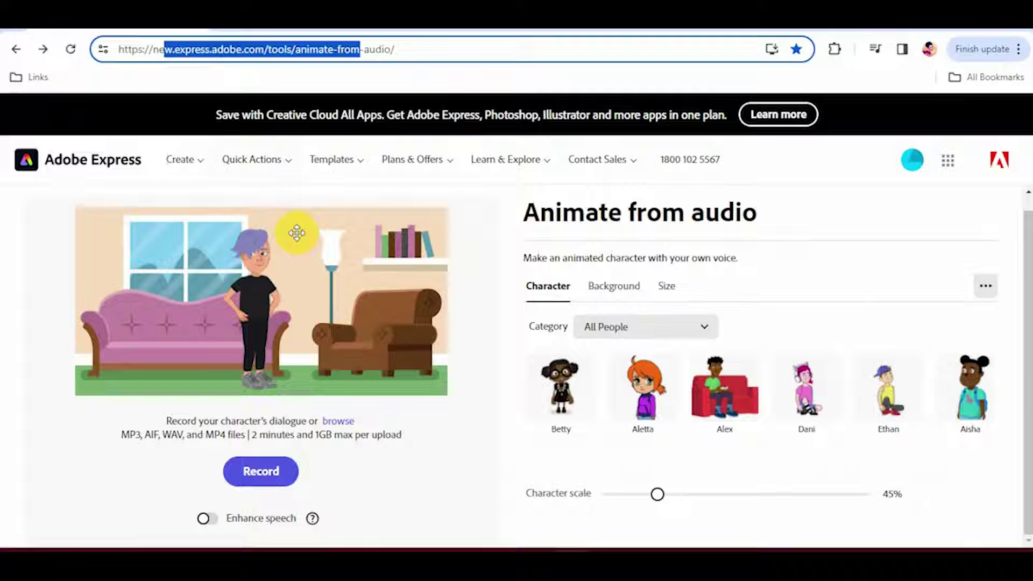
{"action": "left_click", "coordinate": [3, 196]}
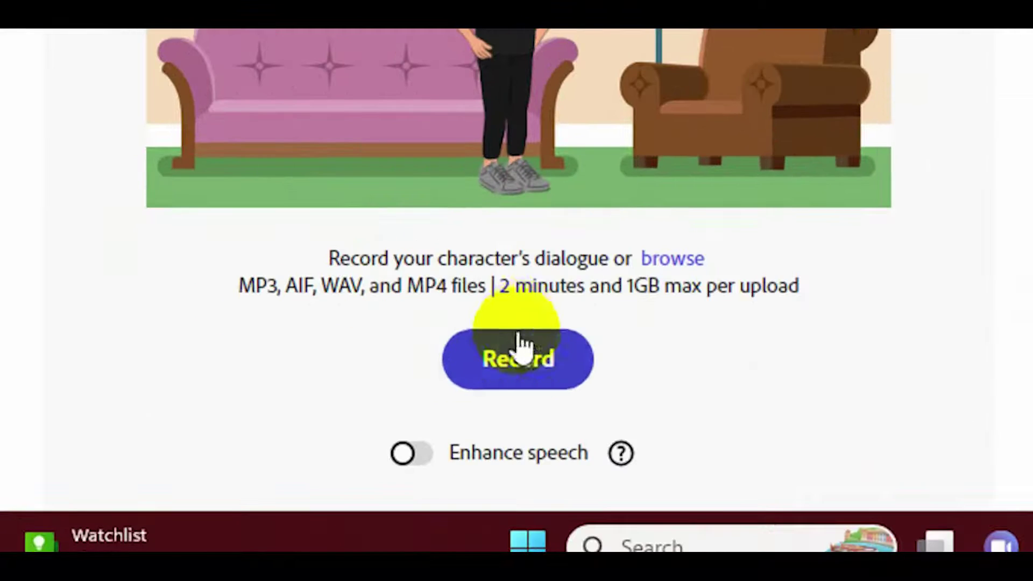
{"action": "left_click", "coordinate": [243, 468]}
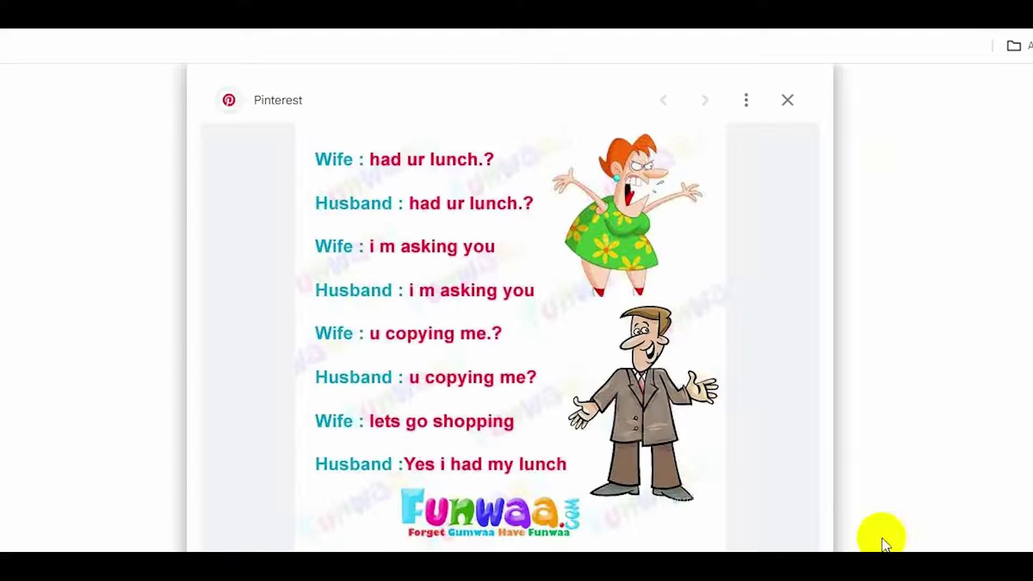
Step: Select all eight New recording files in Explorer, then show the Adobe Express background choices
{"action": "left_click", "coordinate": [859, 562]}
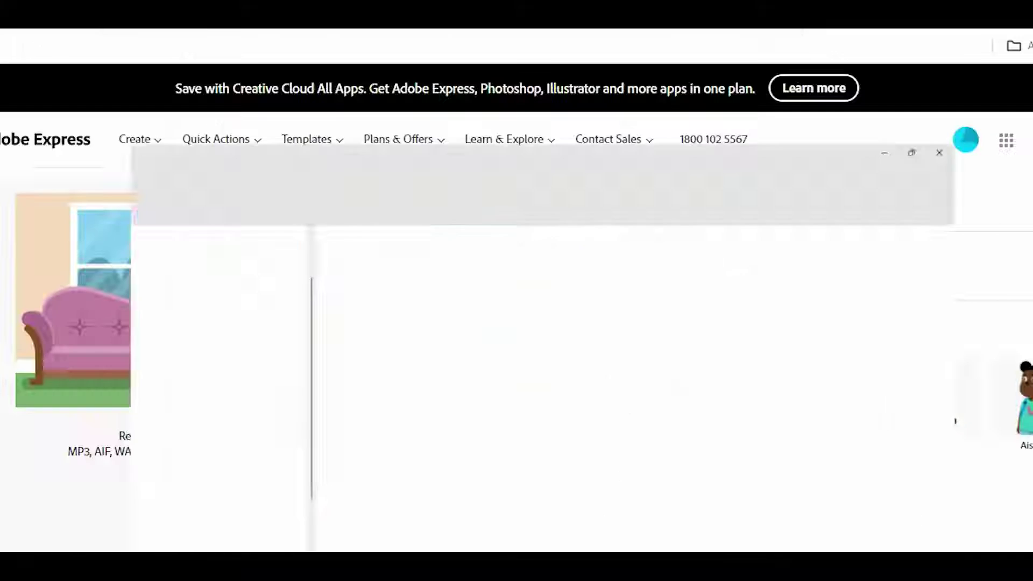
{"action": "left_click_drag", "start_coordinate": [385, 473], "coordinate": [242, 99]}
{"action": "left_click_drag", "start_coordinate": [355, 456], "coordinate": [267, 108]}
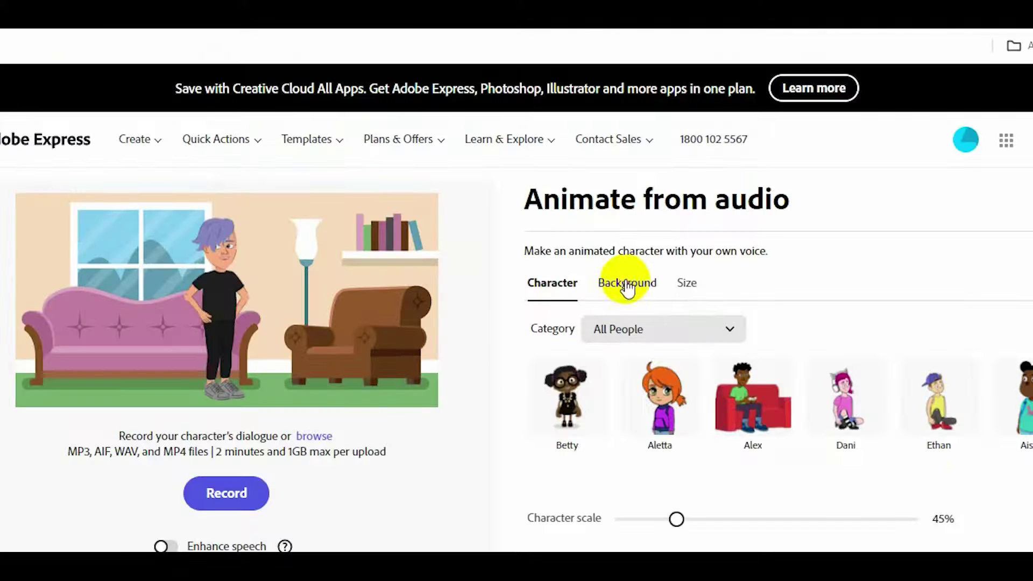
{"action": "left_click", "coordinate": [627, 285]}
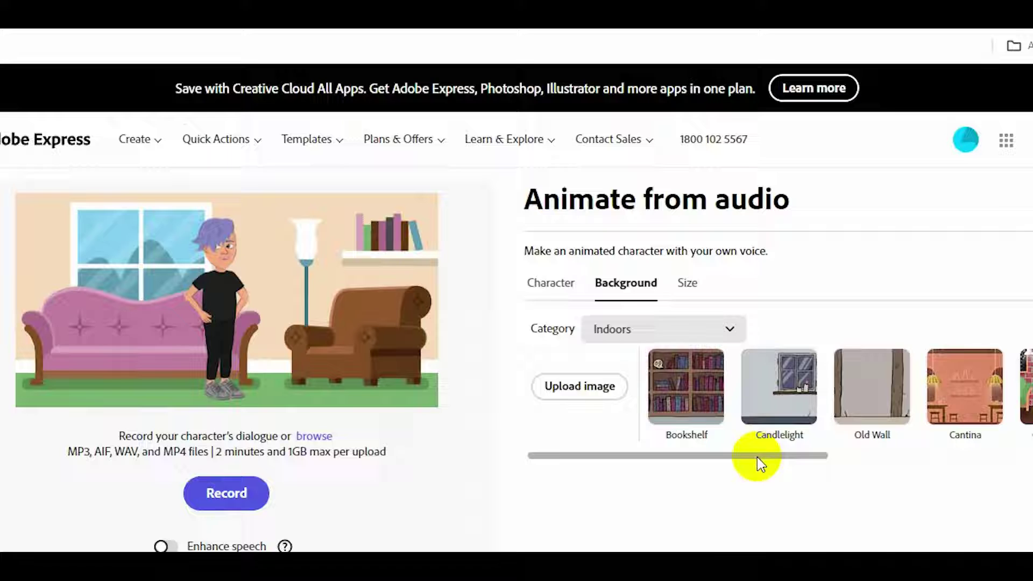
Step: Pick the Living Room background and drag the character right, in front of the armchair
{"action": "left_click_drag", "start_coordinate": [756, 456], "coordinate": [996, 461]}
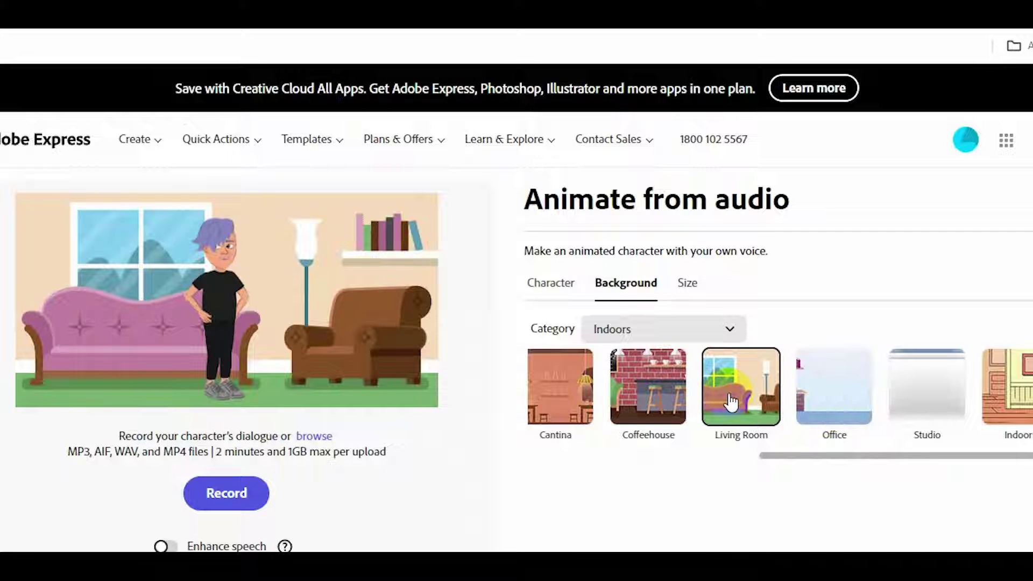
{"action": "left_click", "coordinate": [366, 333]}
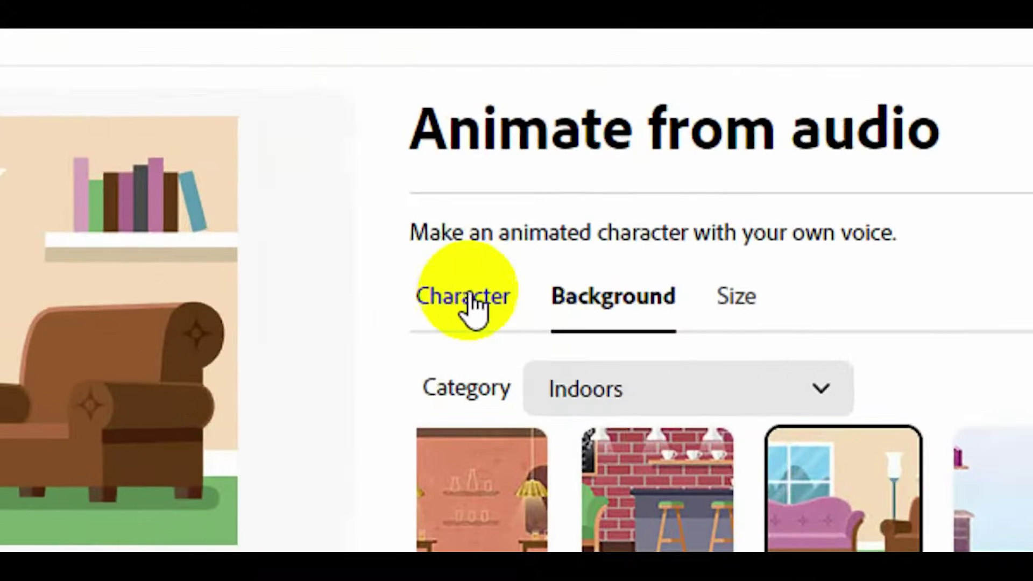
{"action": "left_click", "coordinate": [546, 288]}
{"action": "left_click", "coordinate": [367, 375]}
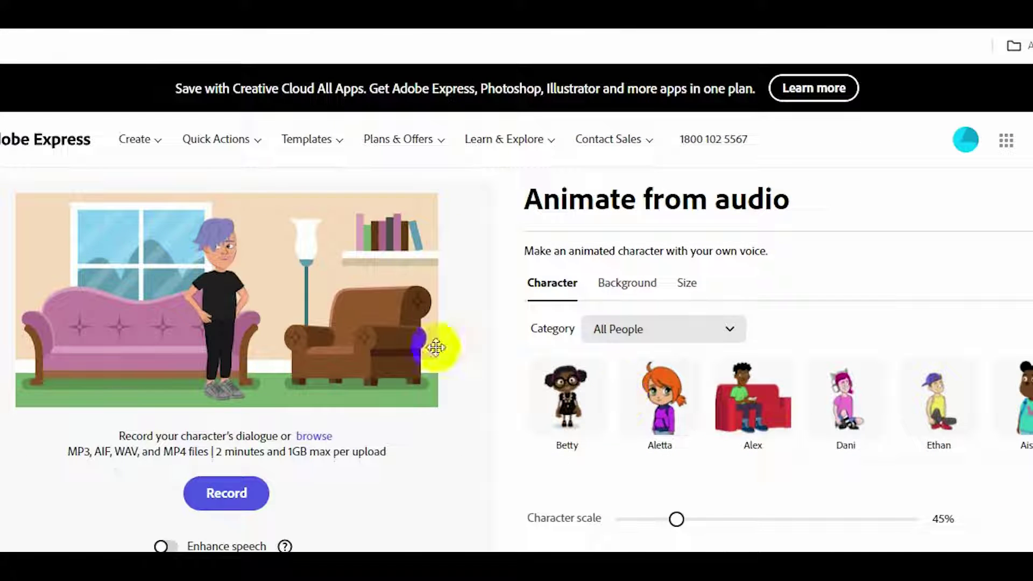
{"action": "left_click", "coordinate": [217, 298]}
{"action": "mouse_move", "coordinate": [228, 320]}
{"action": "left_mouse_down"}
{"action": "mouse_move", "coordinate": [287, 317]}
{"action": "mouse_move", "coordinate": [231, 307]}
{"action": "left_mouse_up"}
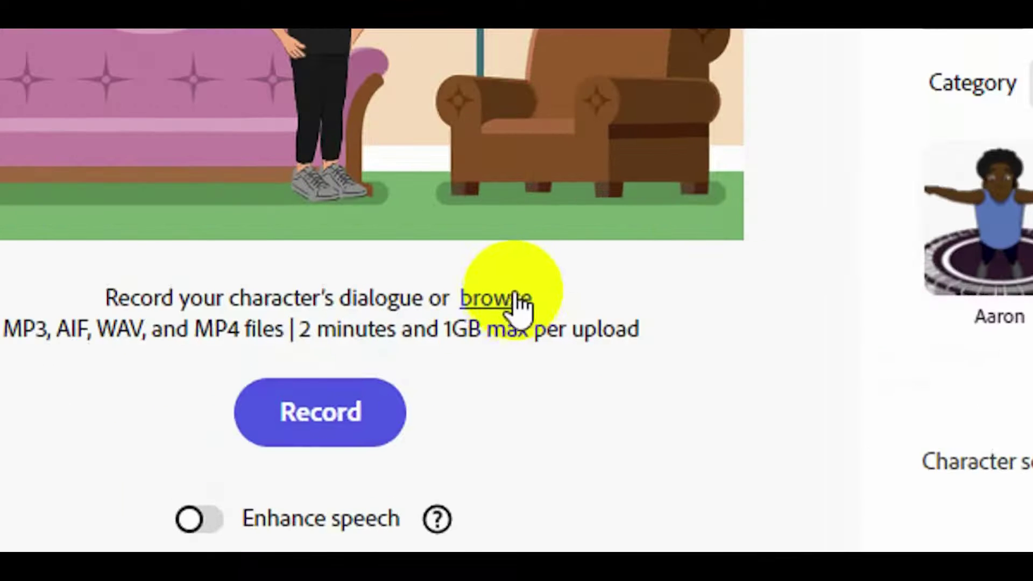
Step: Animate from New recording 94, download the video, and shrink Lucy to 39% scale
{"action": "left_click", "coordinate": [509, 297]}
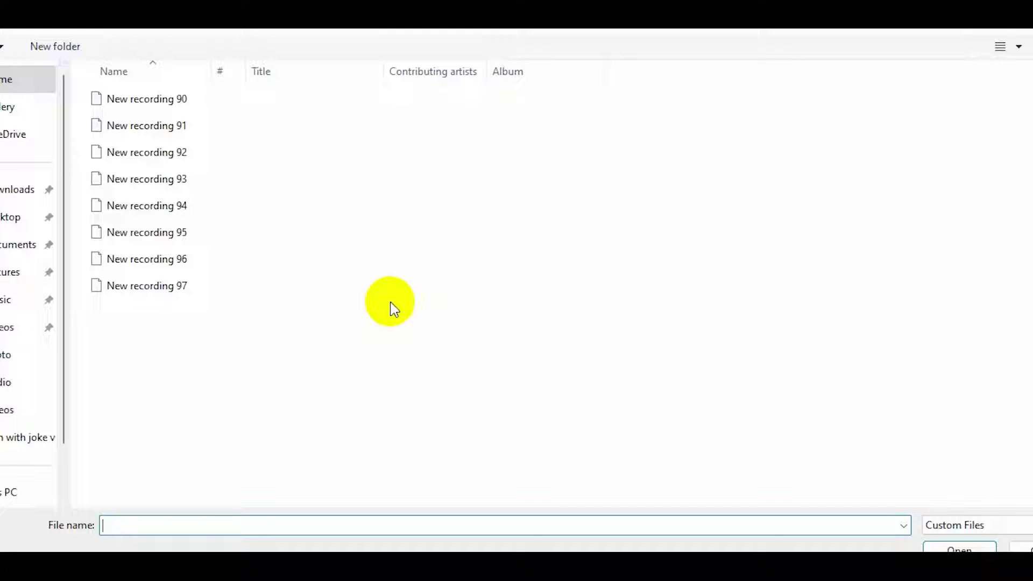
{"action": "left_click", "coordinate": [226, 101]}
{"action": "left_click", "coordinate": [196, 186]}
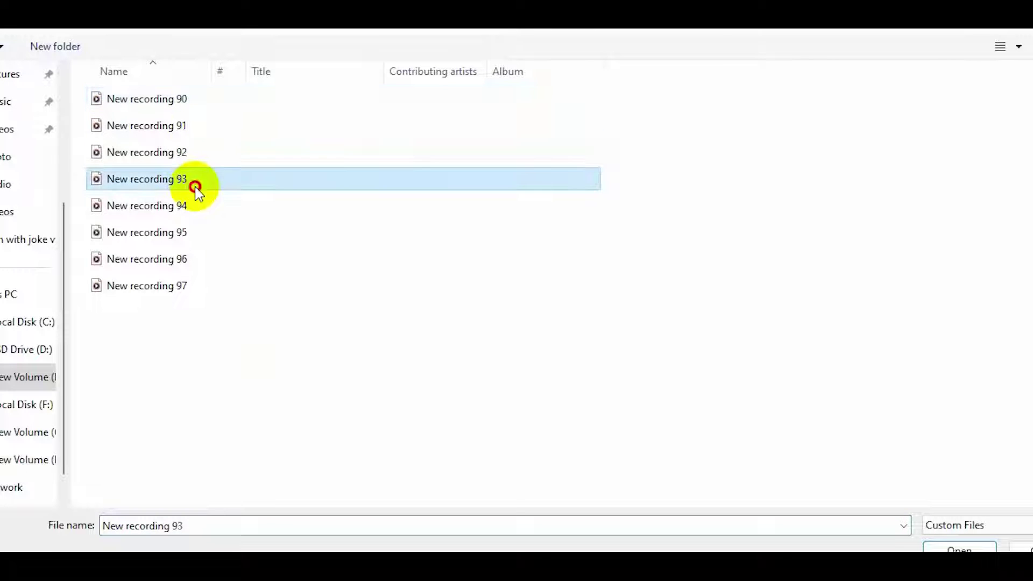
{"action": "left_click", "coordinate": [209, 213]}
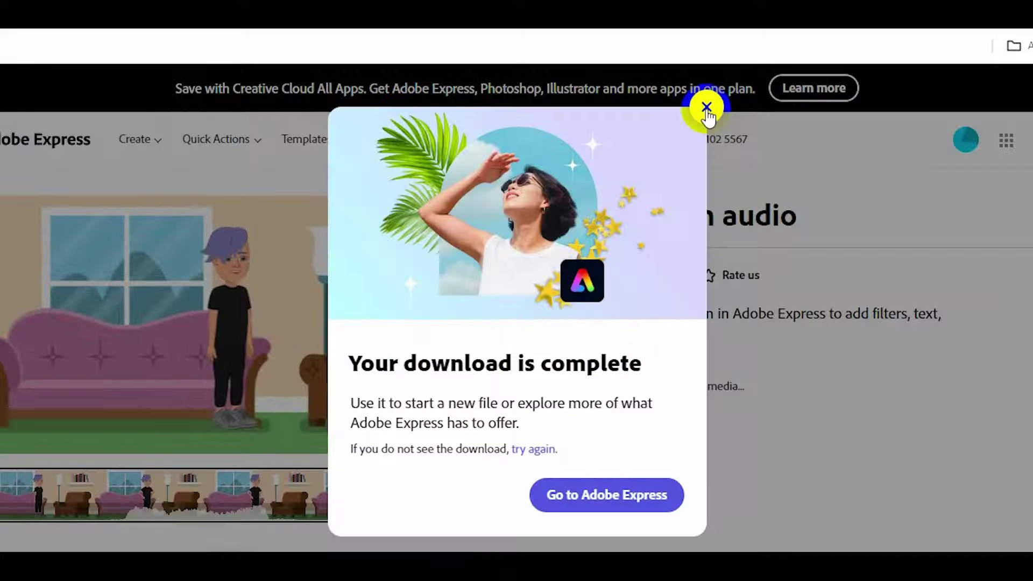
{"action": "left_click", "coordinate": [706, 108]}
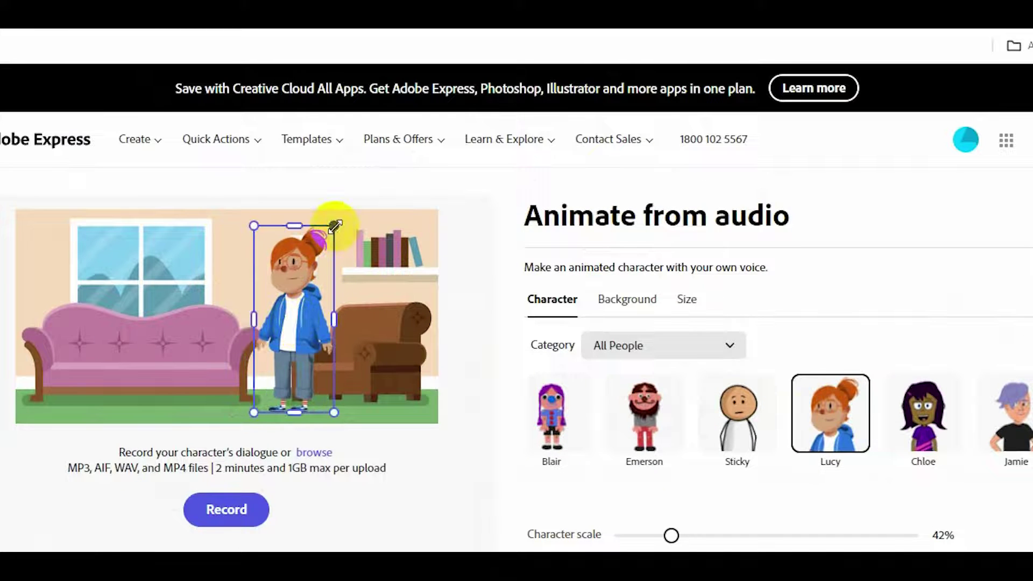
{"action": "left_click_drag", "start_coordinate": [281, 321], "coordinate": [304, 281]}
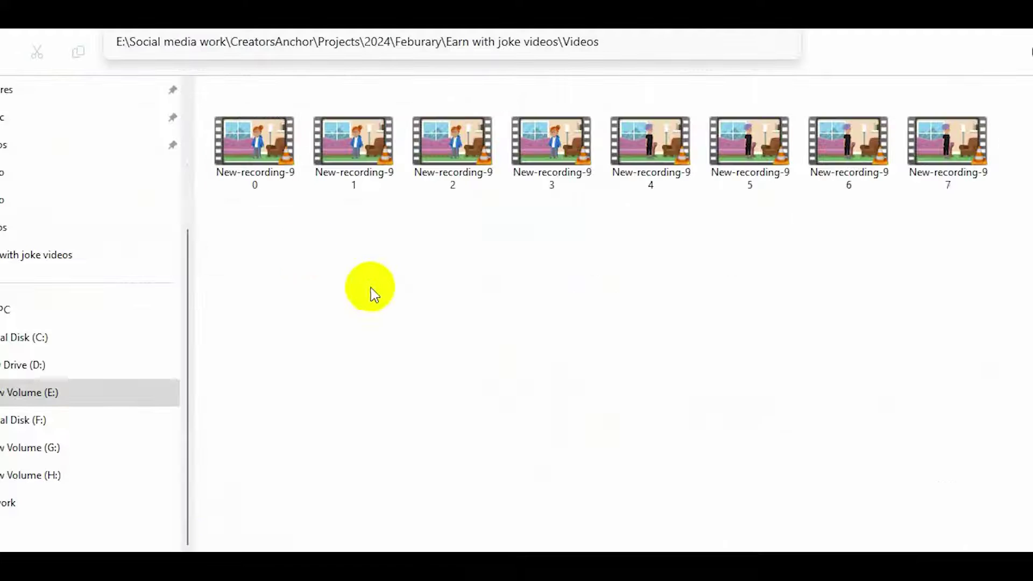
{"action": "left_click_drag", "start_coordinate": [360, 280], "coordinate": [936, 153]}
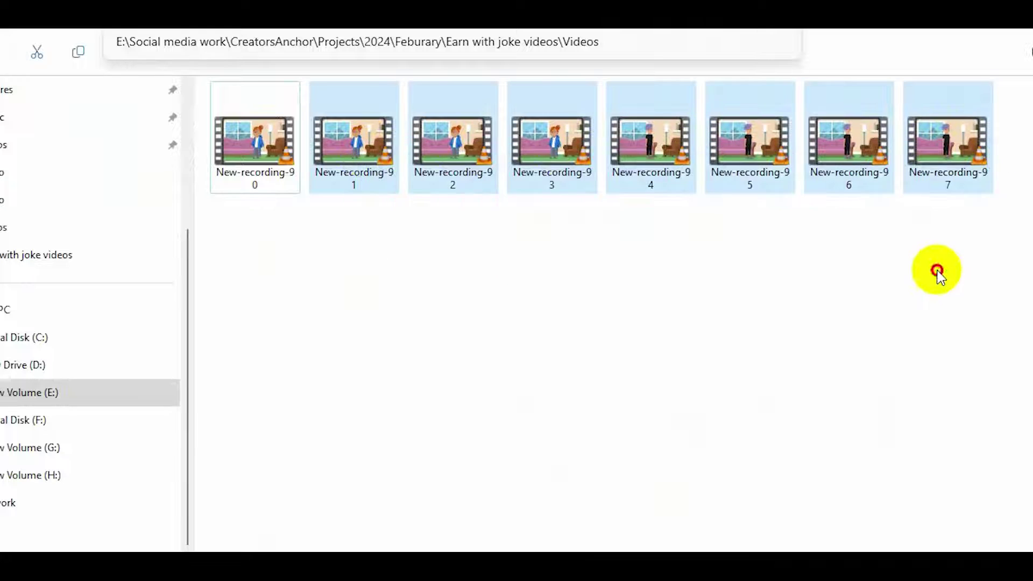
{"action": "left_click", "coordinate": [936, 272]}
{"action": "left_click_drag", "start_coordinate": [957, 274], "coordinate": [366, 135]}
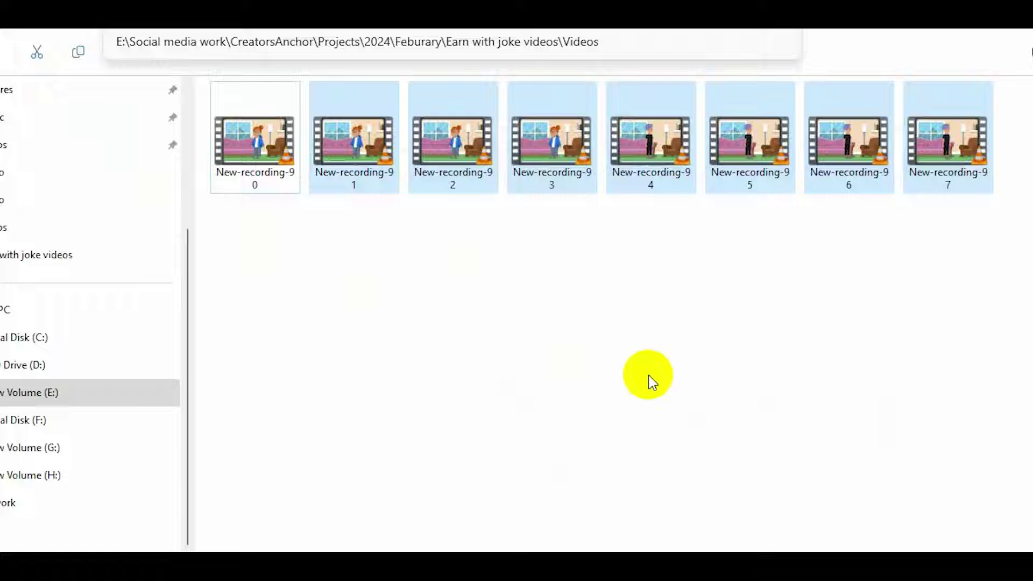
{"action": "left_click", "coordinate": [649, 378]}
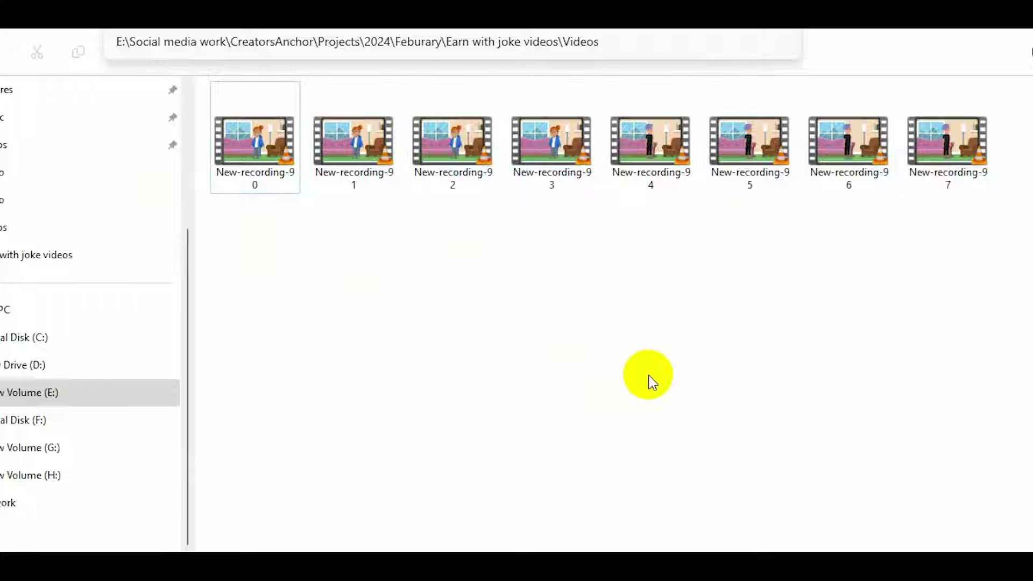
{"action": "left_click_drag", "start_coordinate": [273, 216], "coordinate": [1021, 161]}
{"action": "left_click", "coordinate": [812, 286]}
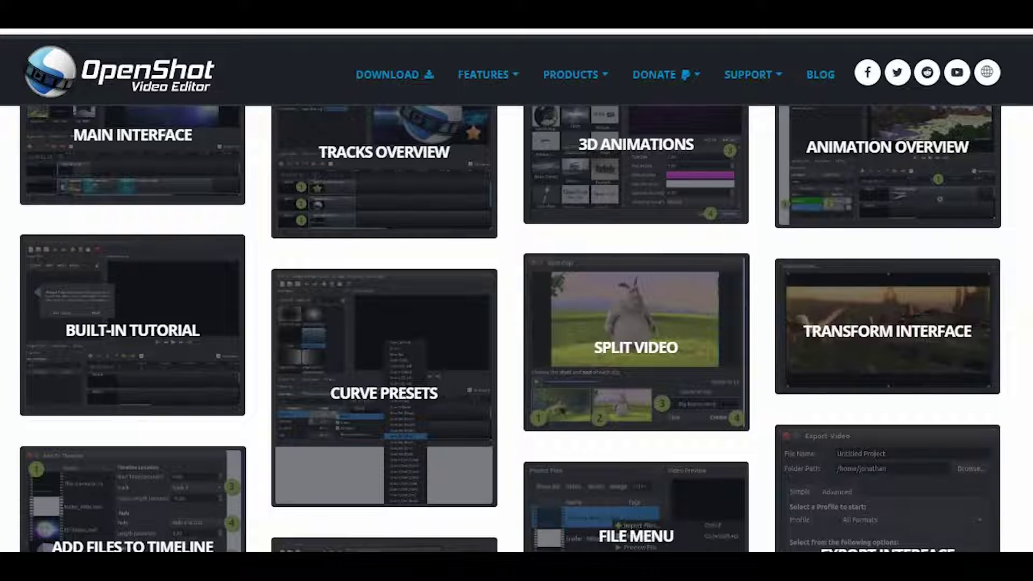
Step: Scroll down through the OpenShot feature overview cards
{"action": "scroll", "coordinate": [517, 328], "scroll_direction": "down", "scroll_amount": 3}
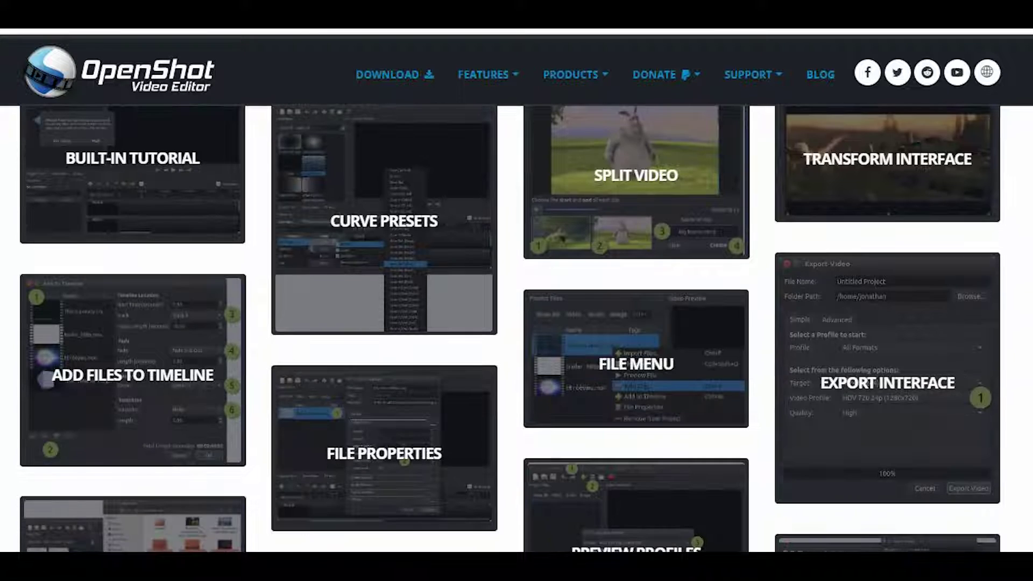
{"action": "scroll", "coordinate": [516, 328], "scroll_direction": "down", "scroll_amount": 8}
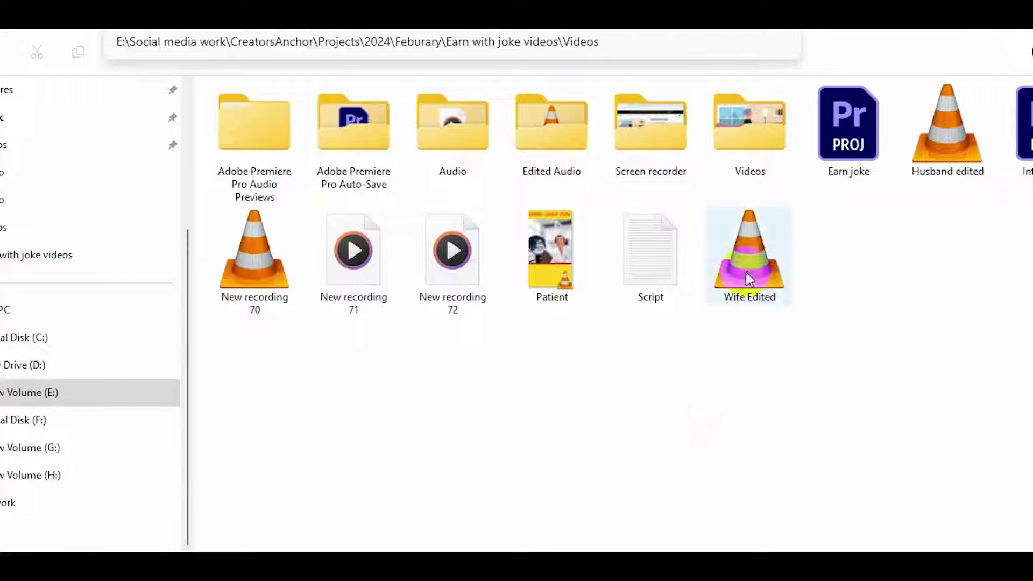
Step: Drag the first New-recording clips (90, 94, 91) from the Videos folder onto Track 5
{"action": "left_click", "coordinate": [722, 121]}
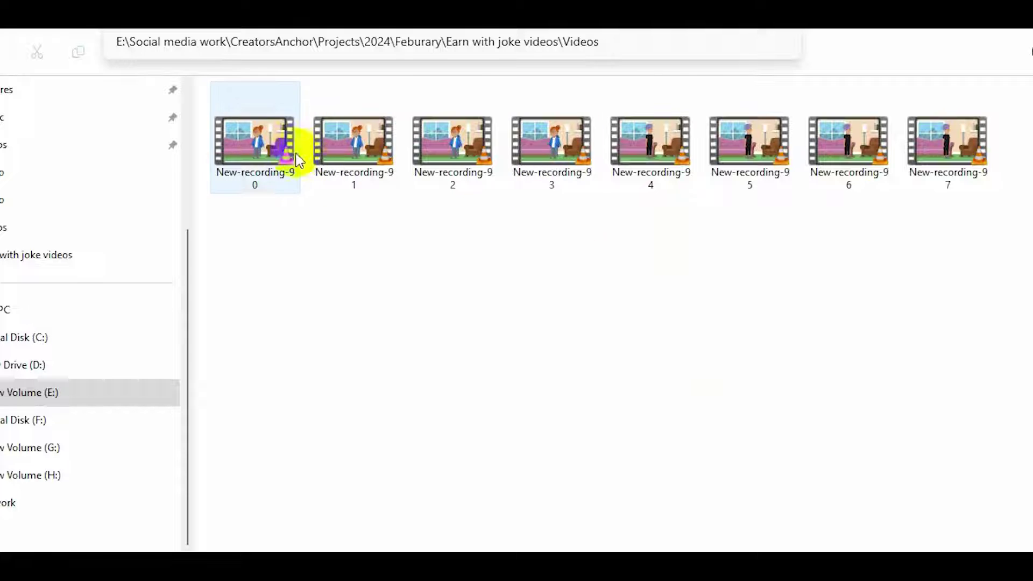
{"action": "left_click", "coordinate": [266, 154]}
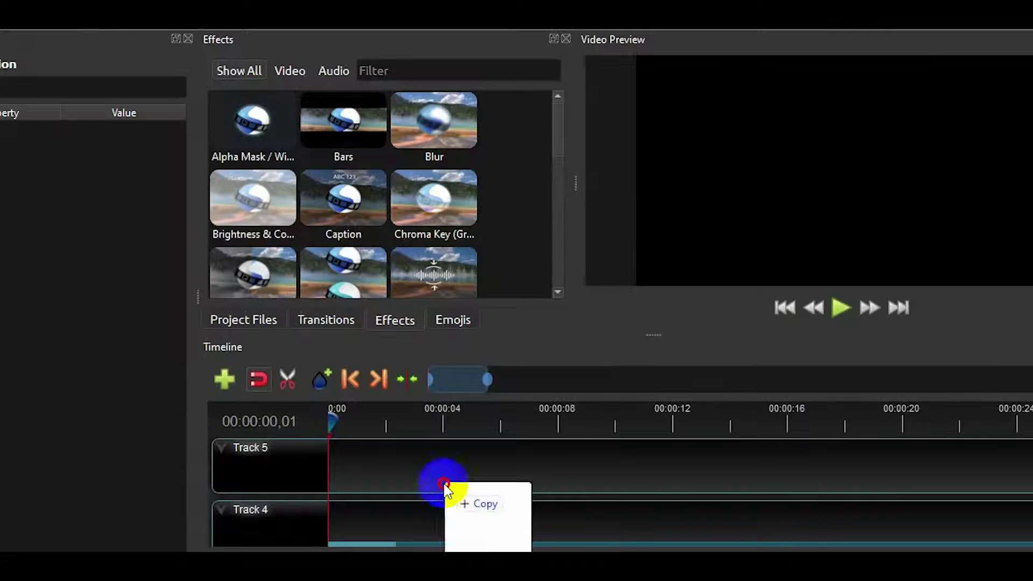
{"action": "left_click_drag", "start_coordinate": [437, 479], "coordinate": [371, 468]}
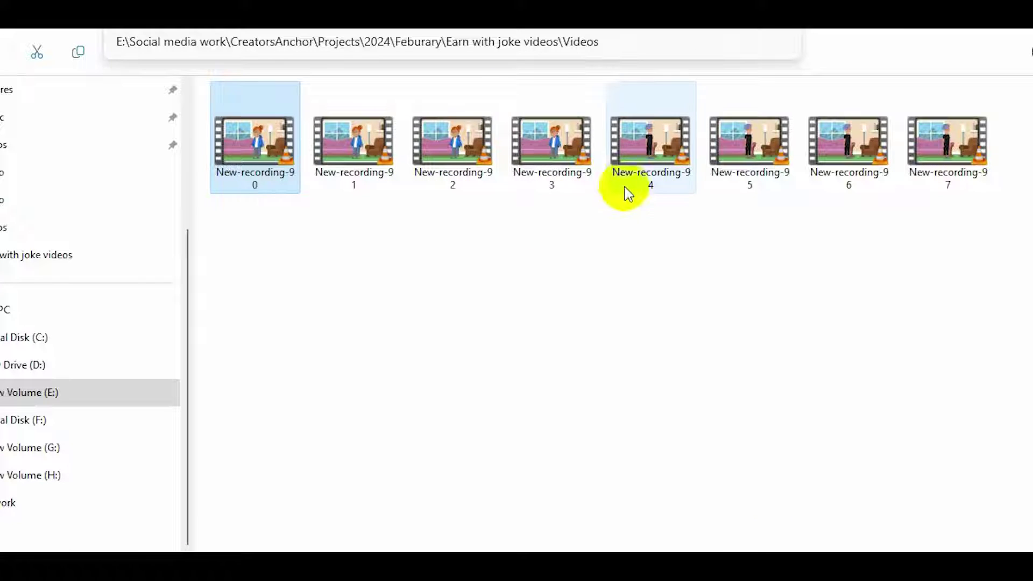
{"action": "left_click_drag", "start_coordinate": [645, 156], "coordinate": [786, 526]}
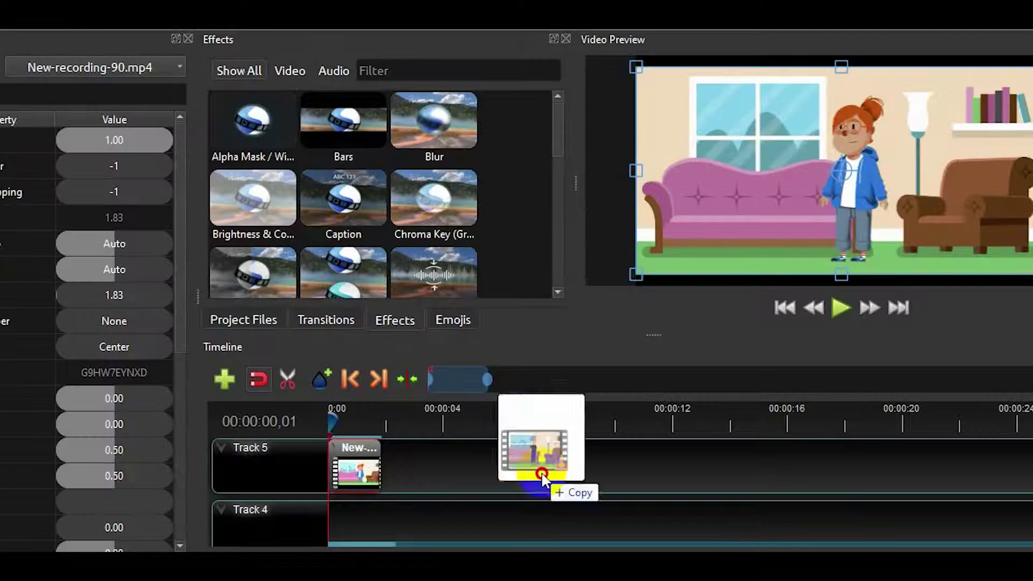
{"action": "left_click_drag", "start_coordinate": [541, 477], "coordinate": [423, 466]}
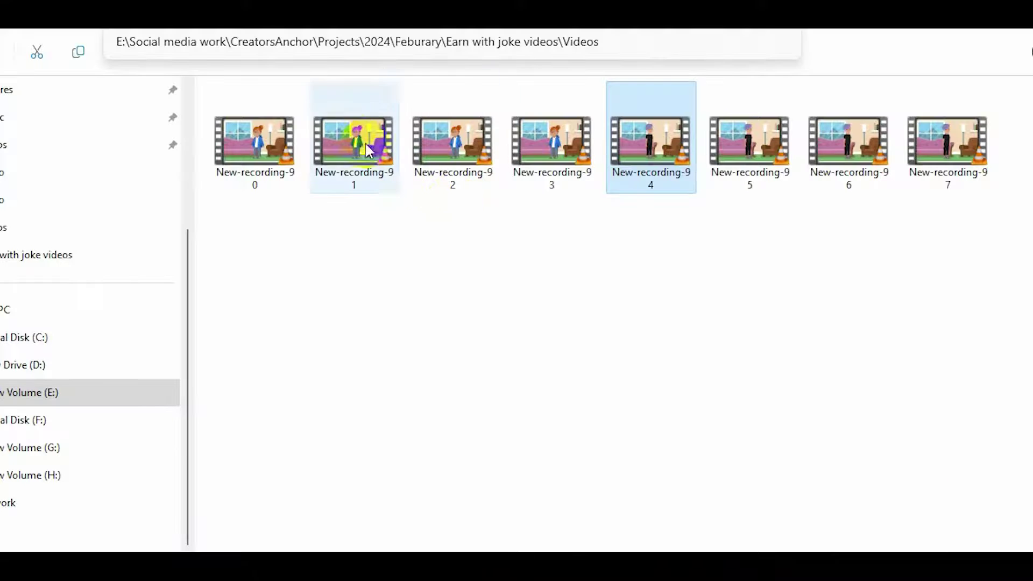
{"action": "left_click_drag", "start_coordinate": [345, 154], "coordinate": [783, 548]}
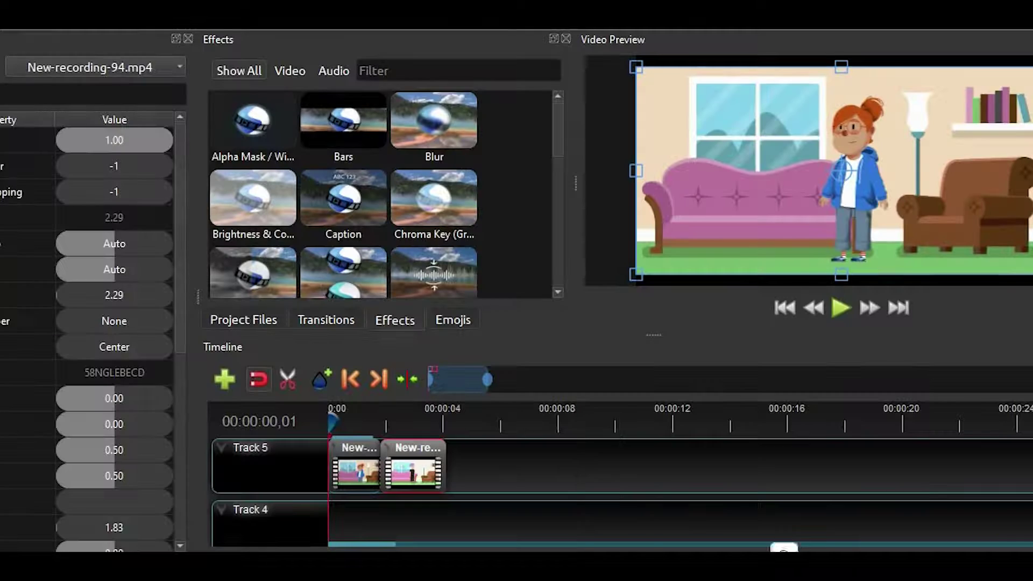
{"action": "left_click_drag", "start_coordinate": [618, 511], "coordinate": [478, 476]}
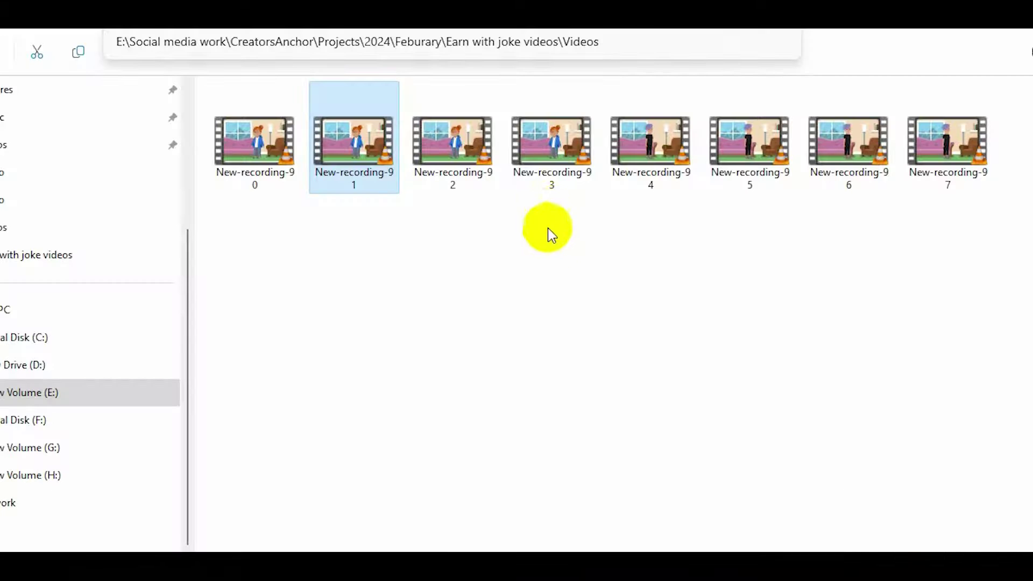
Step: Add New-recording clips 95, 96 and 97 to Track 5 and close the gap before the last
{"action": "left_click_drag", "start_coordinate": [734, 137], "coordinate": [816, 549]}
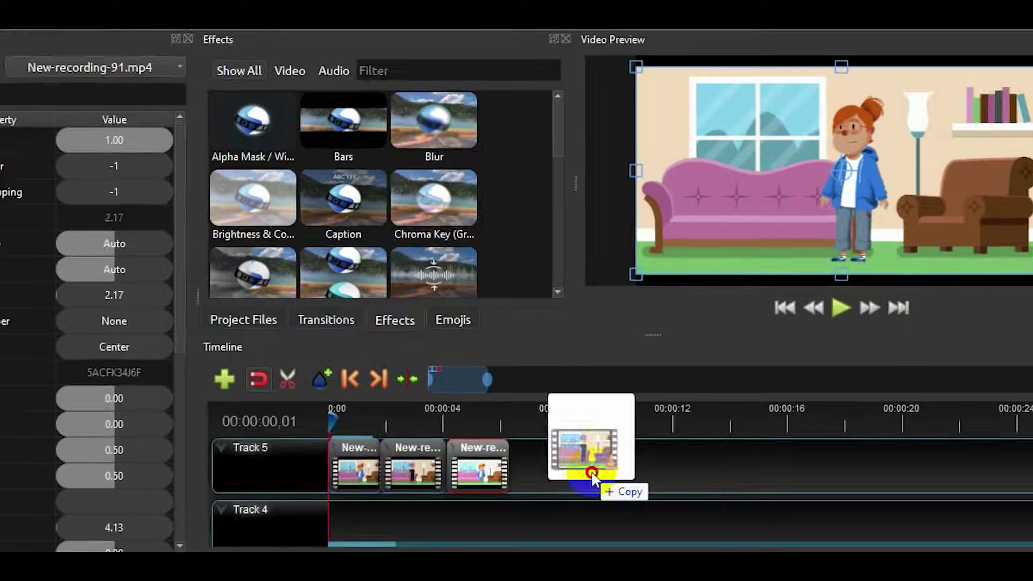
{"action": "left_click_drag", "start_coordinate": [594, 473], "coordinate": [527, 473]}
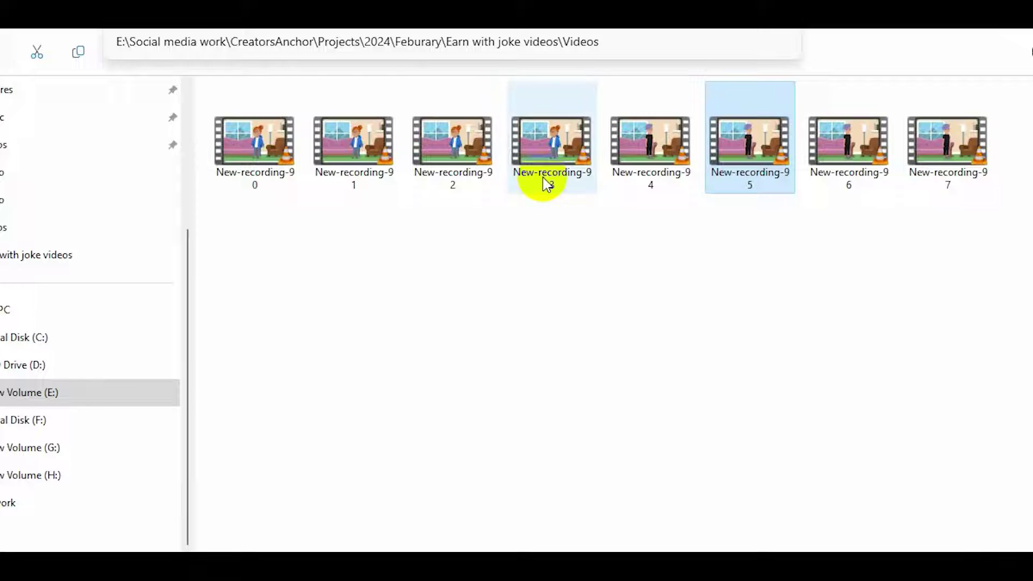
{"action": "left_click", "coordinate": [859, 133]}
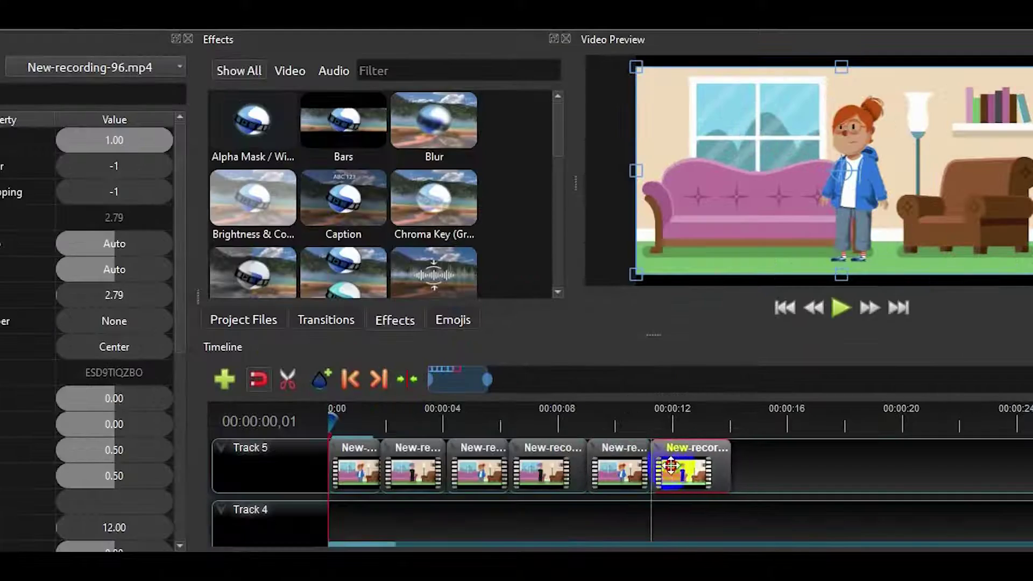
{"action": "left_click", "coordinate": [945, 115]}
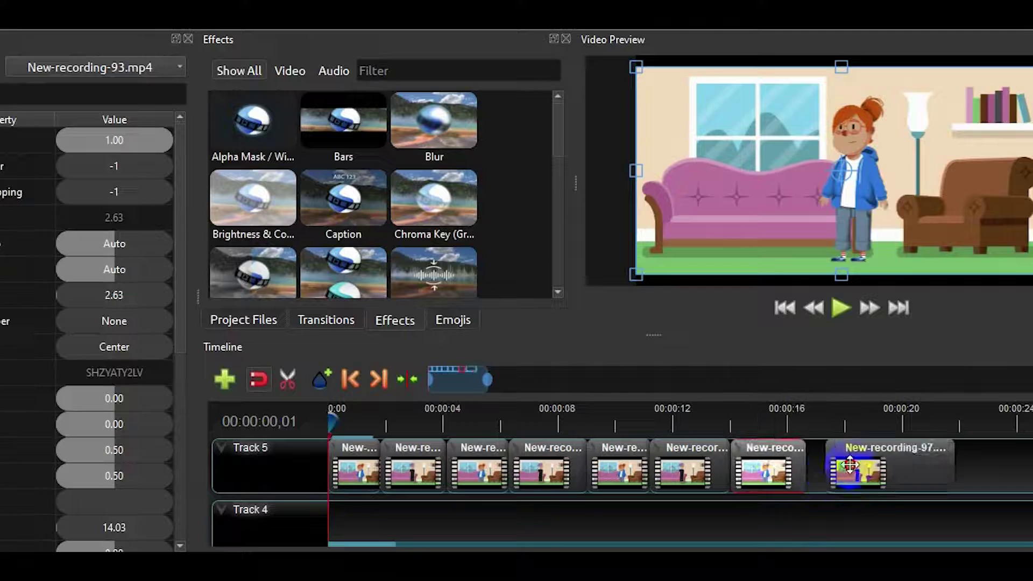
{"action": "left_click_drag", "start_coordinate": [850, 465], "coordinate": [834, 465]}
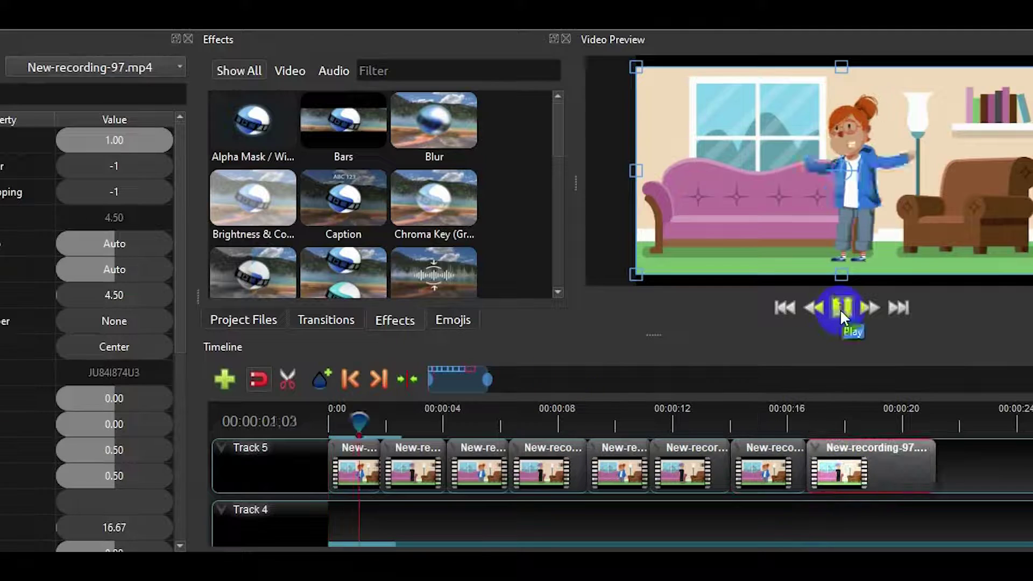
{"action": "left_click", "coordinate": [397, 458]}
Step: Play the Track 5 sequence from the start and pause around 00:00:20
{"action": "left_click", "coordinate": [576, 411]}
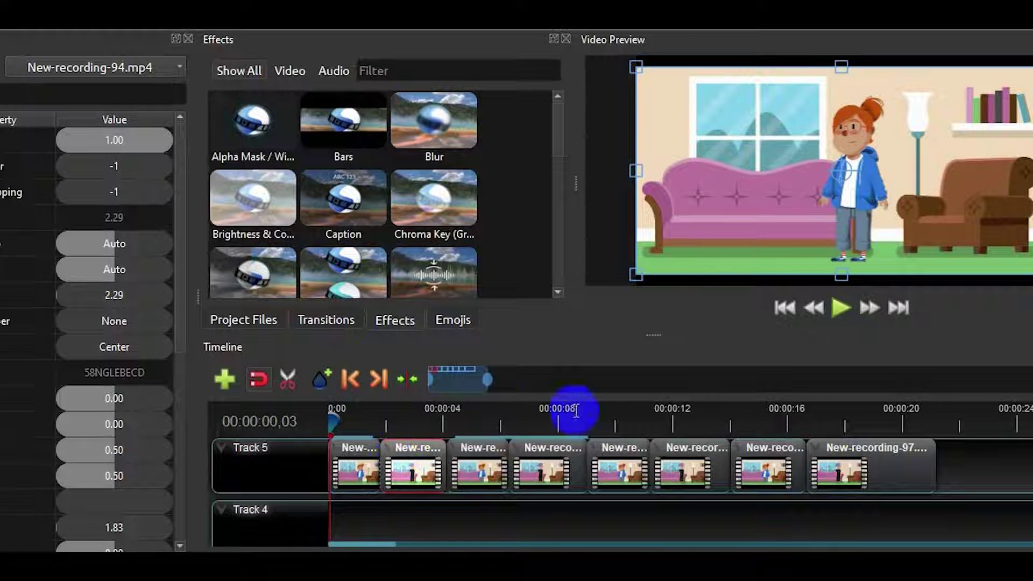
{"action": "left_click", "coordinate": [839, 309]}
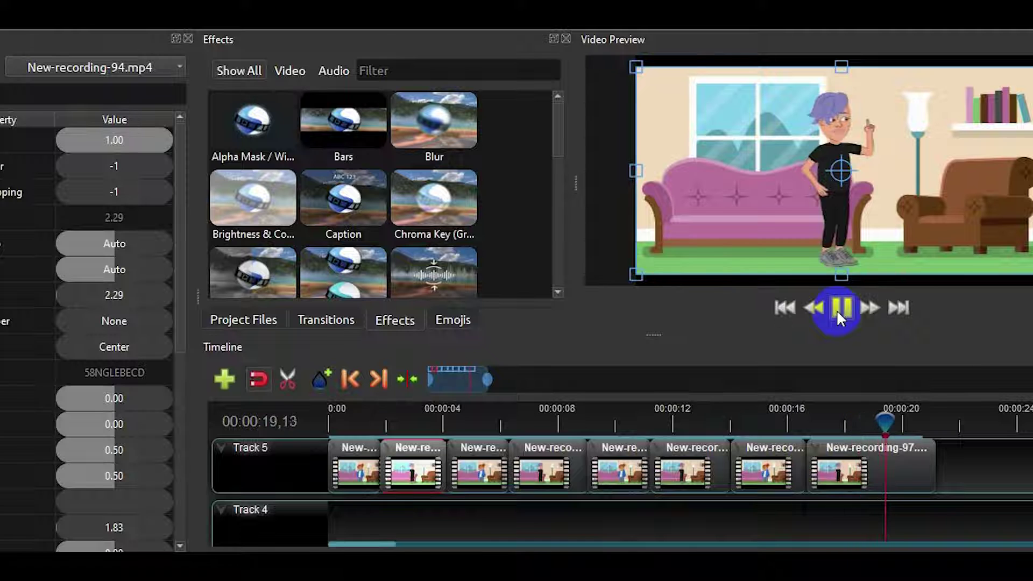
{"action": "left_click", "coordinate": [841, 309]}
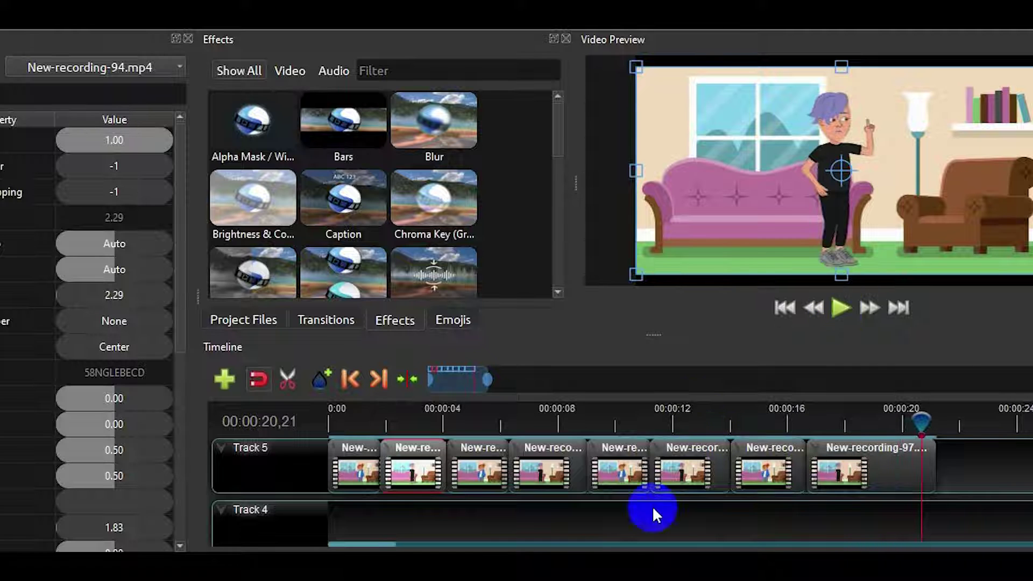
Step: Drag the comedy mp3 from the Comdy Background folder onto Track 4 at 0:00
{"action": "left_click", "coordinate": [659, 528]}
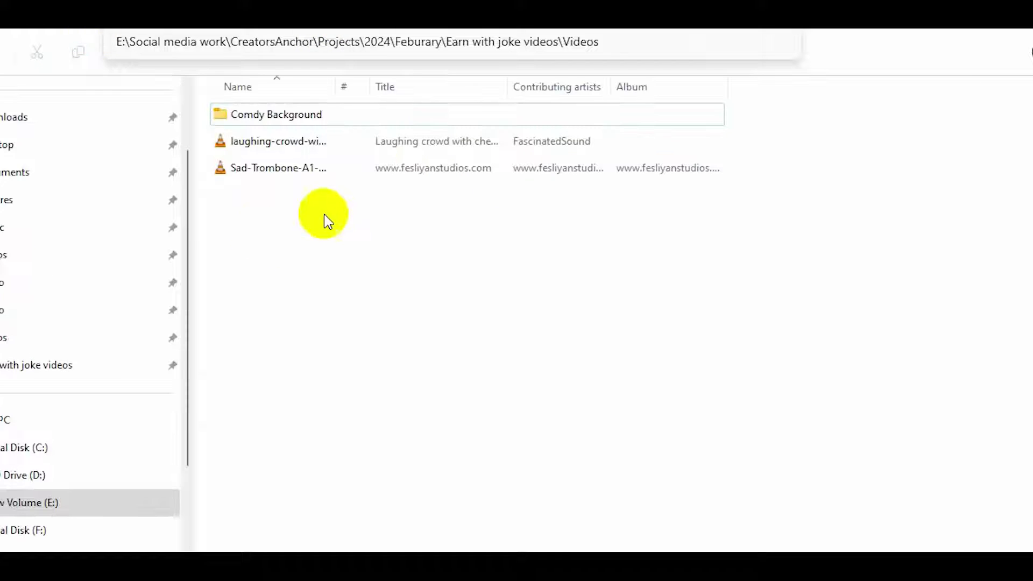
{"action": "double_click", "coordinate": [280, 120]}
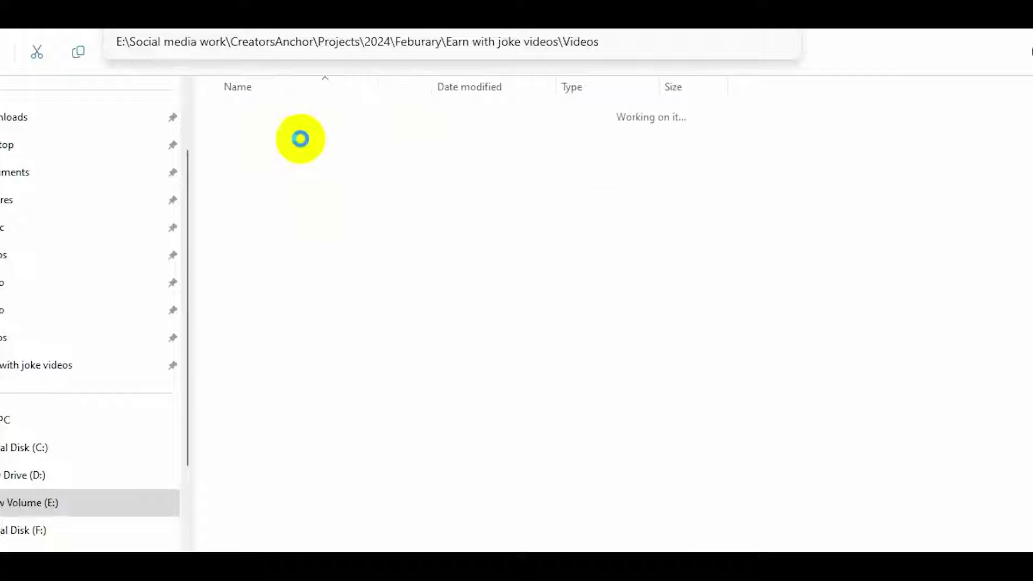
{"action": "left_click", "coordinate": [327, 143]}
{"action": "left_click_drag", "start_coordinate": [290, 115], "coordinate": [368, 525]}
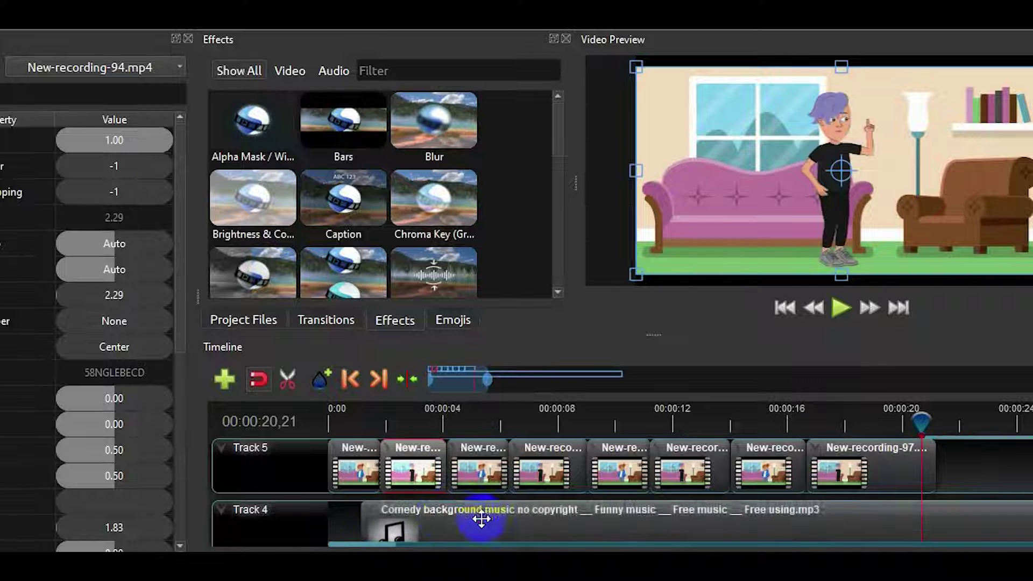
Step: Rewind to the start and preview the video with the new background music
{"action": "left_click_drag", "start_coordinate": [375, 427], "coordinate": [317, 418]}
{"action": "left_click", "coordinate": [836, 325]}
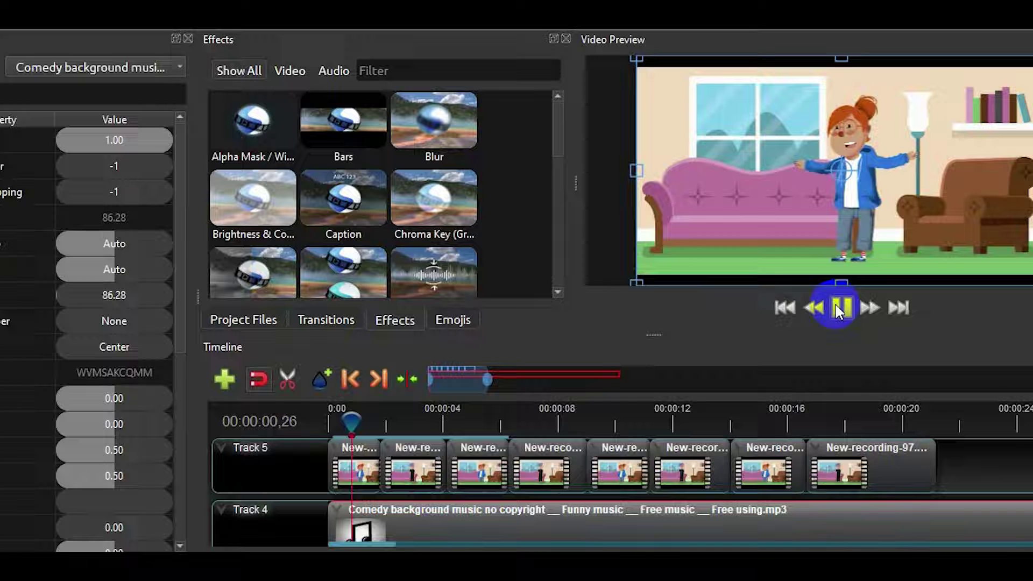
{"action": "left_click", "coordinate": [840, 309]}
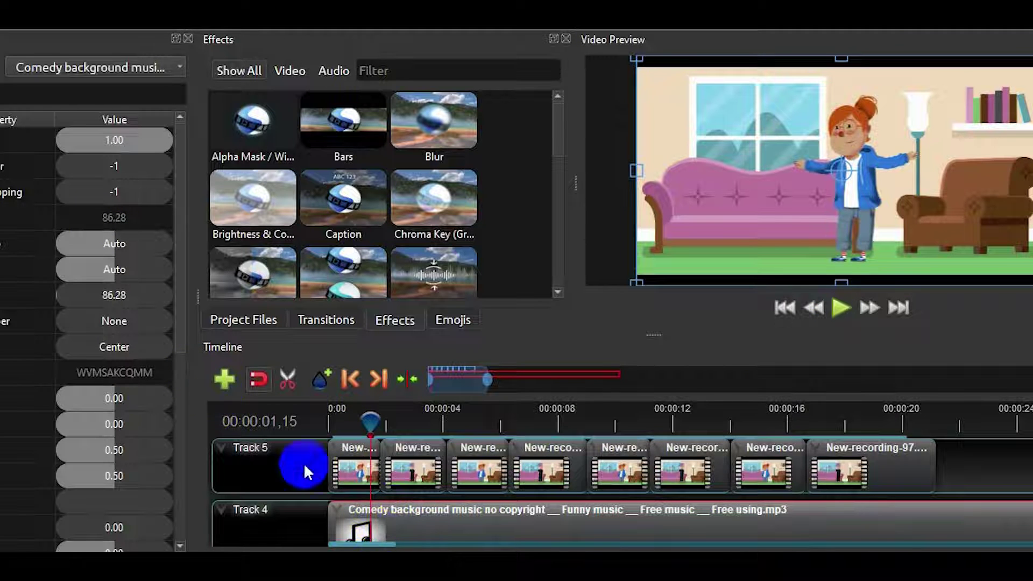
Step: Lower the background music clip's volume from 1.00 to 0.02 and play it back to check the mix
{"action": "left_click_drag", "start_coordinate": [369, 422], "coordinate": [265, 418]}
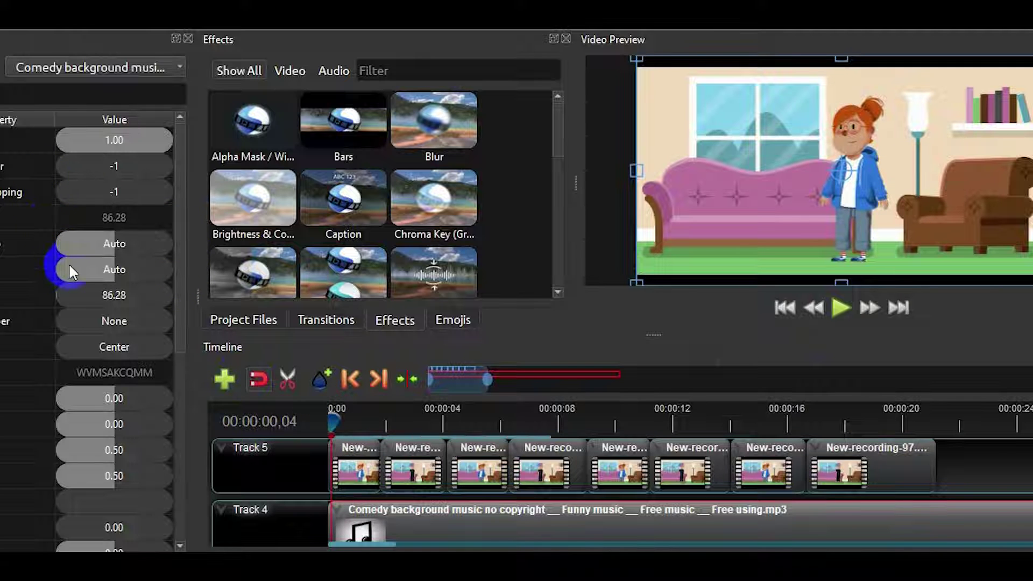
{"action": "scroll", "coordinate": [172, 225], "scroll_direction": "down", "scroll_amount": 5}
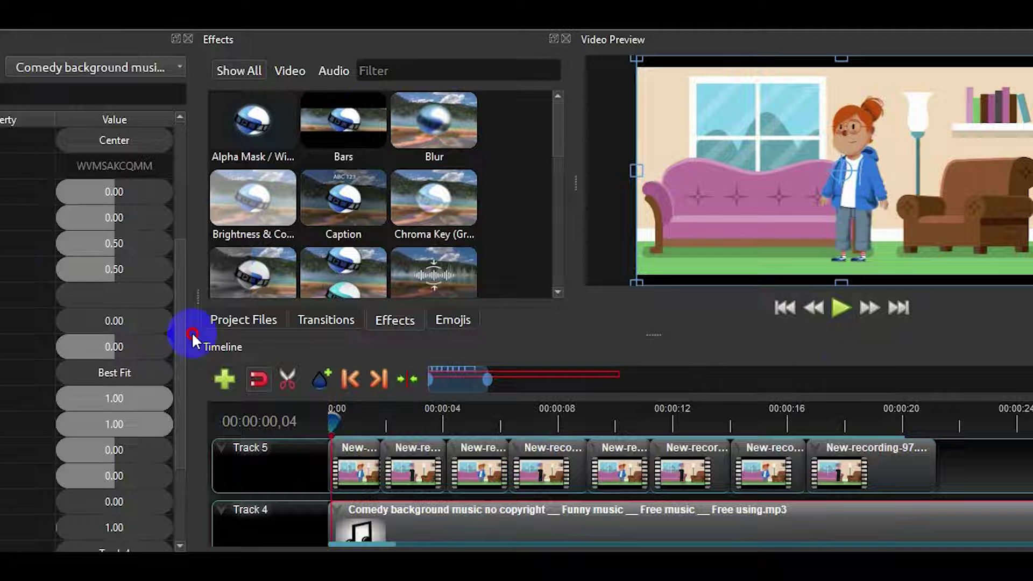
{"action": "left_click_drag", "start_coordinate": [127, 467], "coordinate": [101, 465]}
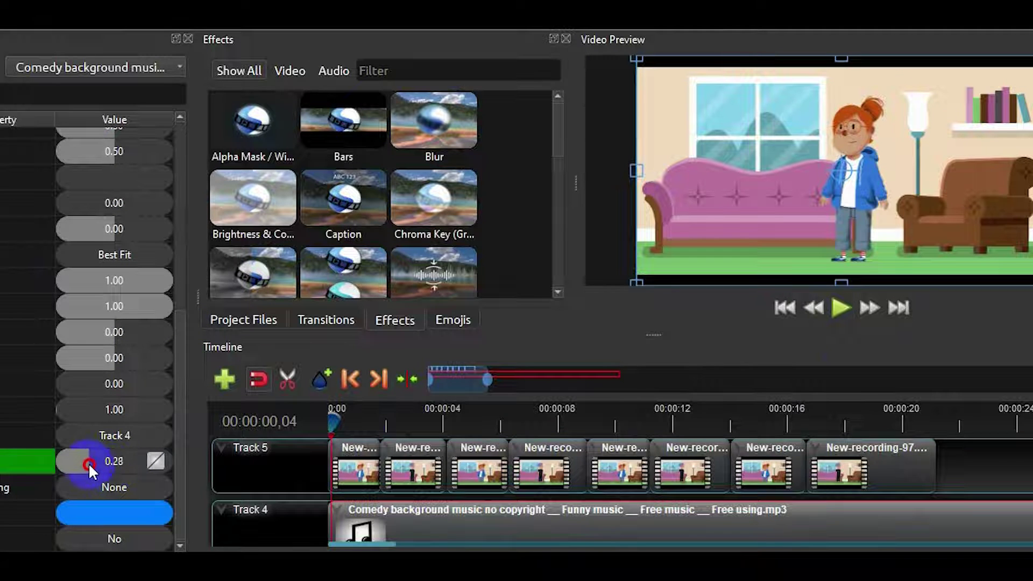
{"action": "left_click", "coordinate": [840, 308]}
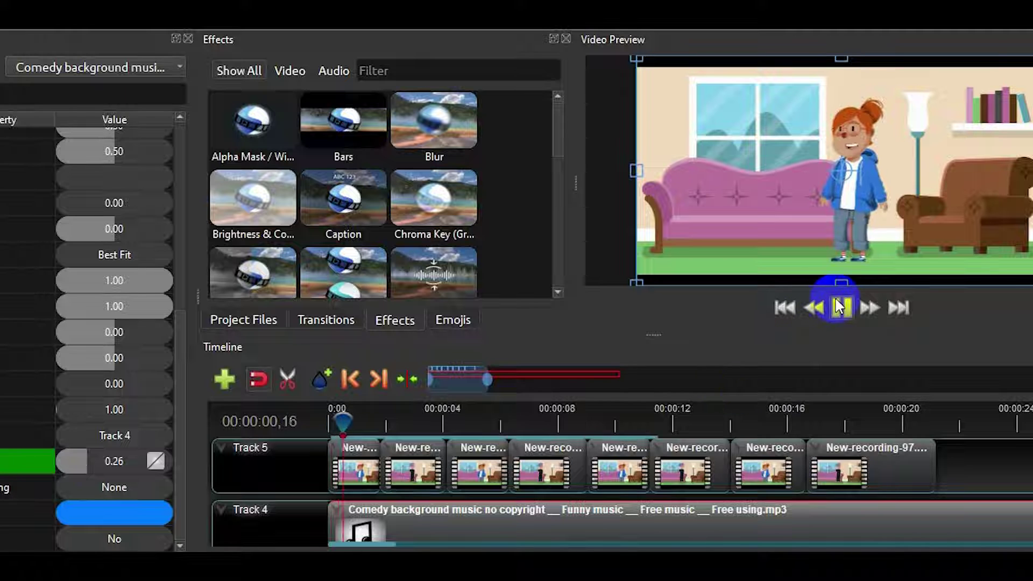
{"action": "left_click", "coordinate": [837, 305]}
{"action": "left_click_drag", "start_coordinate": [995, 414], "coordinate": [867, 422]}
{"action": "key", "text": "Escape"}
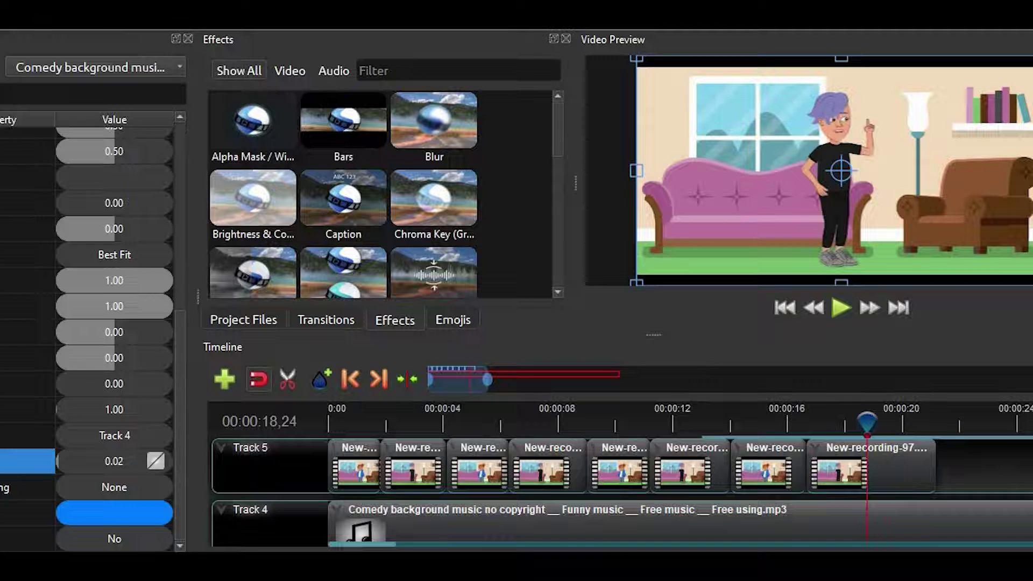
Step: Drop the laughing-crowd sound file from the file browser onto Track 3
{"action": "scroll", "coordinate": [621, 489], "scroll_direction": "down", "scroll_amount": 3}
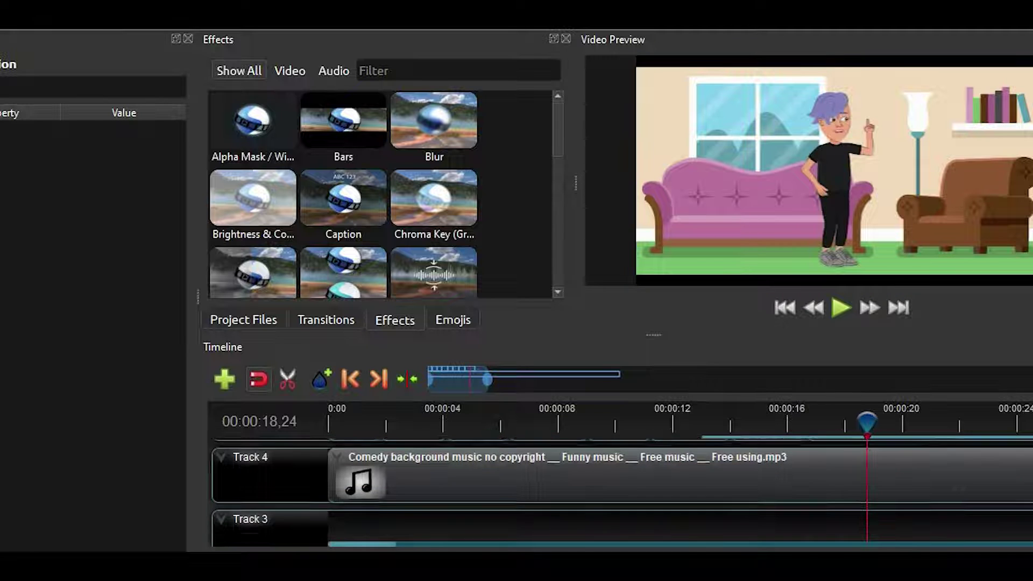
{"action": "left_click", "coordinate": [553, 546]}
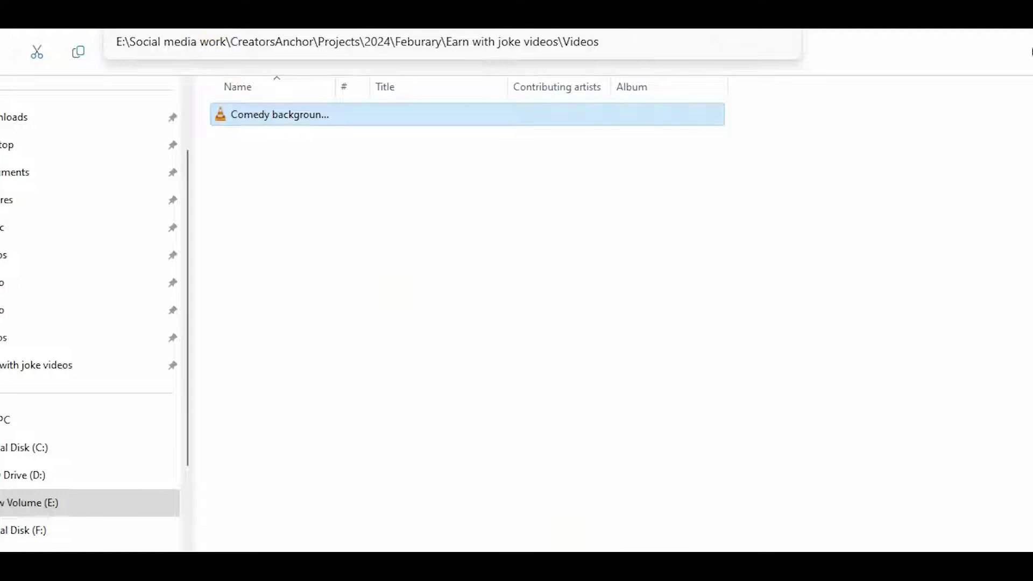
{"action": "left_click", "coordinate": [268, 147]}
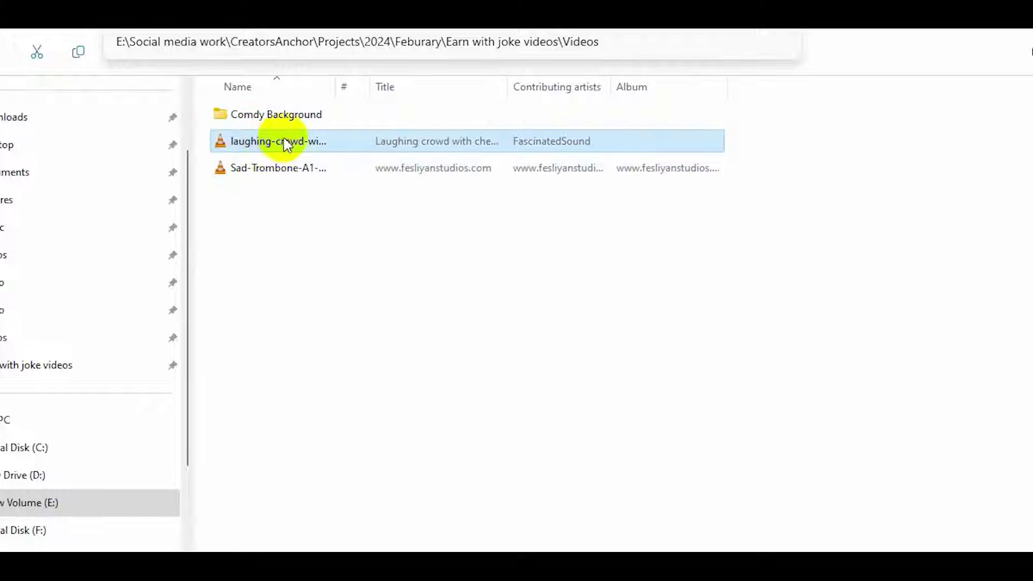
{"action": "left_click_drag", "start_coordinate": [286, 144], "coordinate": [861, 514]}
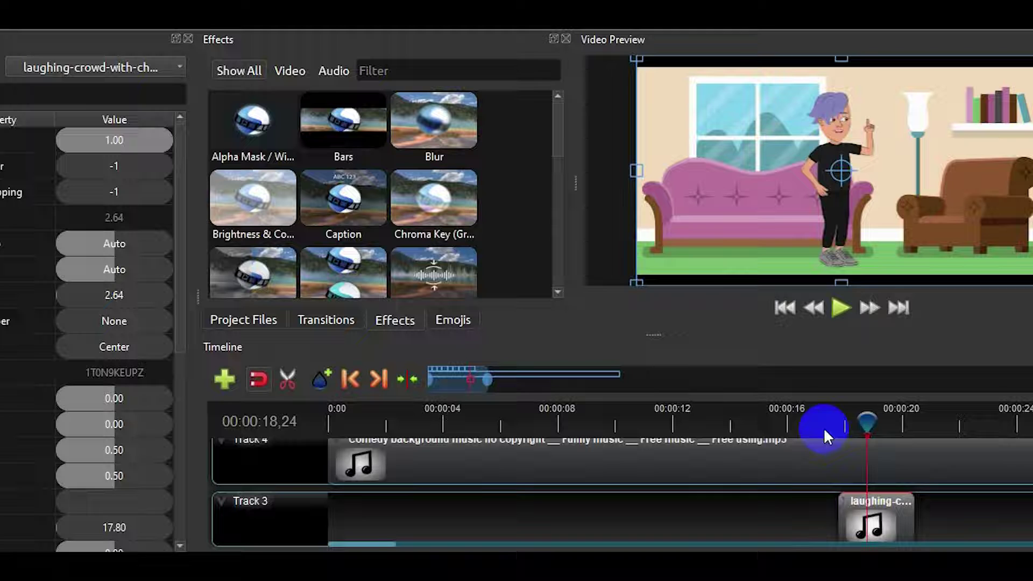
Step: Preview around 00:00:18 and shift the laugh clip later to just past 00:00:20
{"action": "left_click", "coordinate": [826, 434]}
{"action": "left_click", "coordinate": [839, 306]}
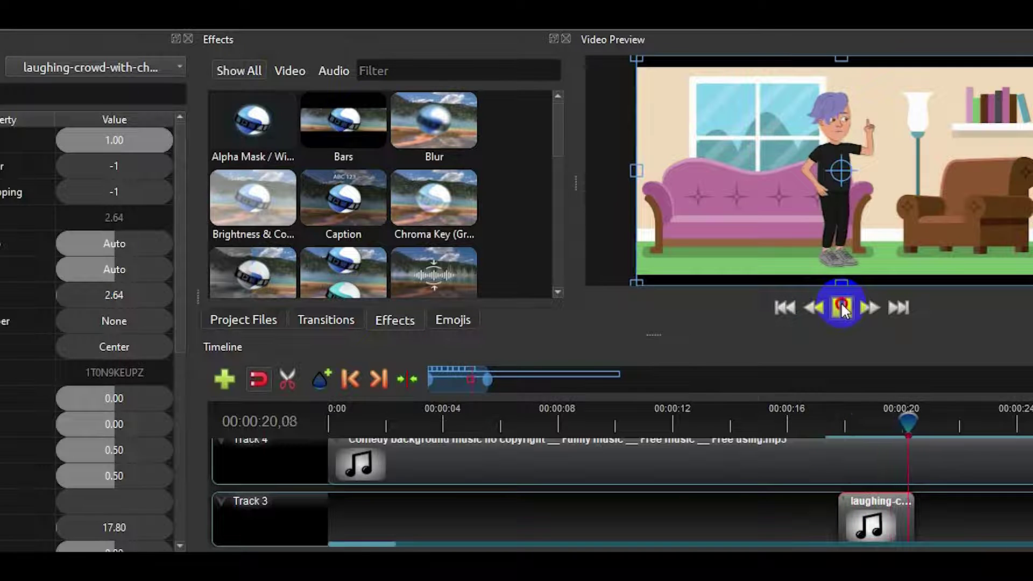
{"action": "left_click", "coordinate": [841, 308]}
{"action": "left_click", "coordinate": [897, 430]}
{"action": "left_click", "coordinate": [839, 321]}
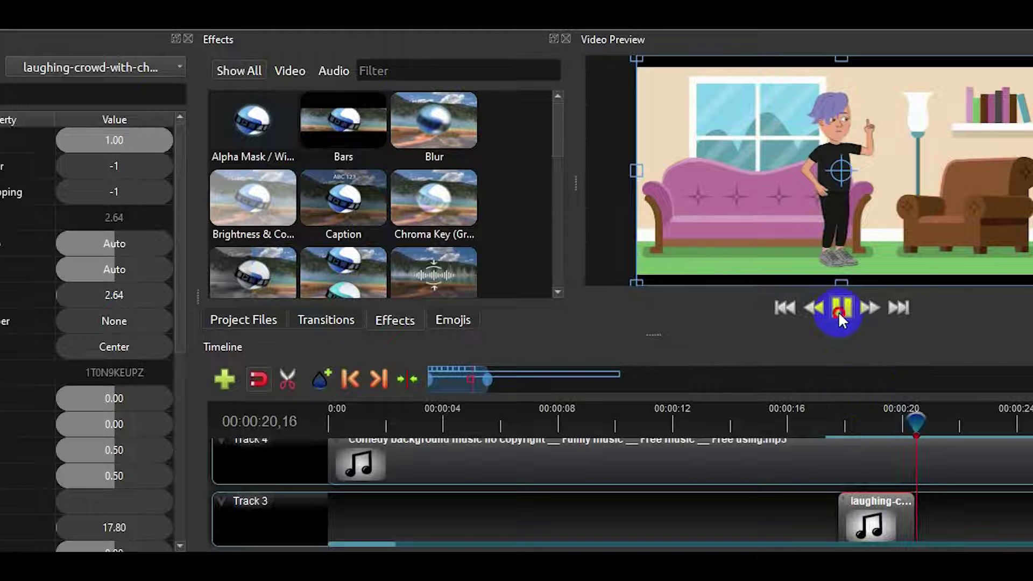
{"action": "left_click", "coordinate": [839, 313]}
{"action": "left_click_drag", "start_coordinate": [865, 519], "coordinate": [932, 519]}
{"action": "left_click", "coordinate": [844, 316]}
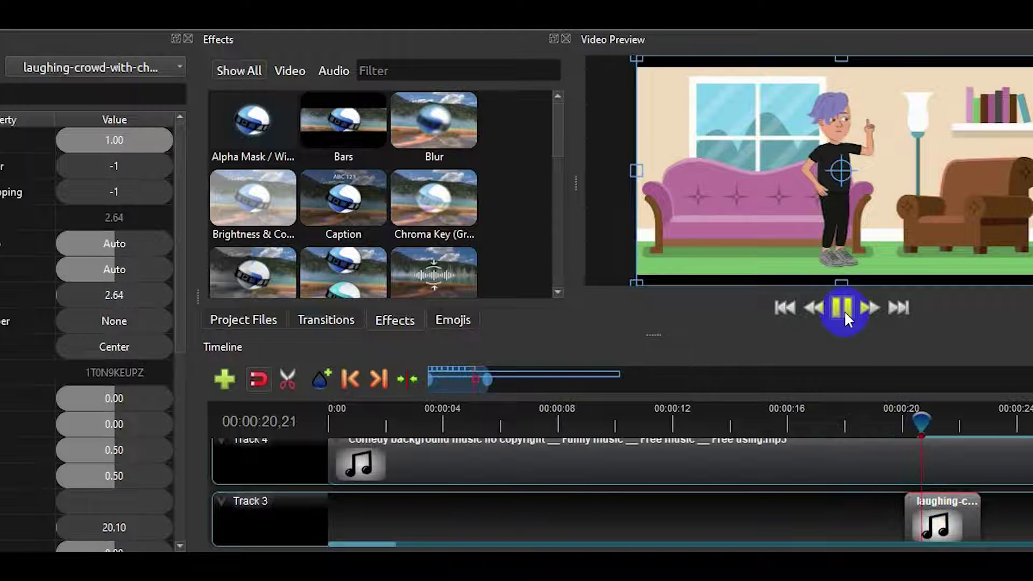
Step: Stop playback and bring up the Export Video dialog with MP4 (h.264), HD 720p 30 fps, High quality
{"action": "left_click", "coordinate": [844, 311]}
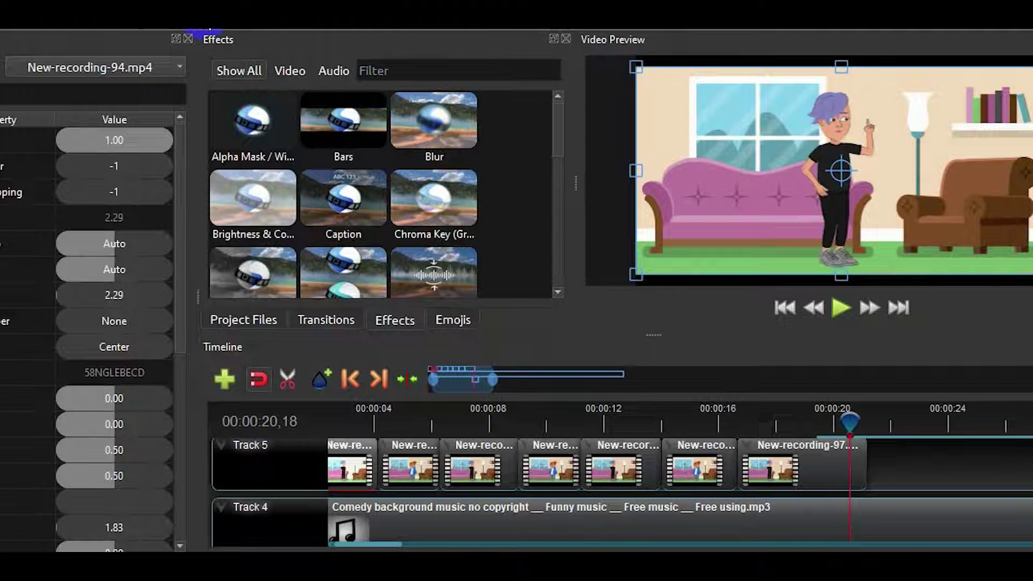
{"action": "left_click", "coordinate": [209, 28]}
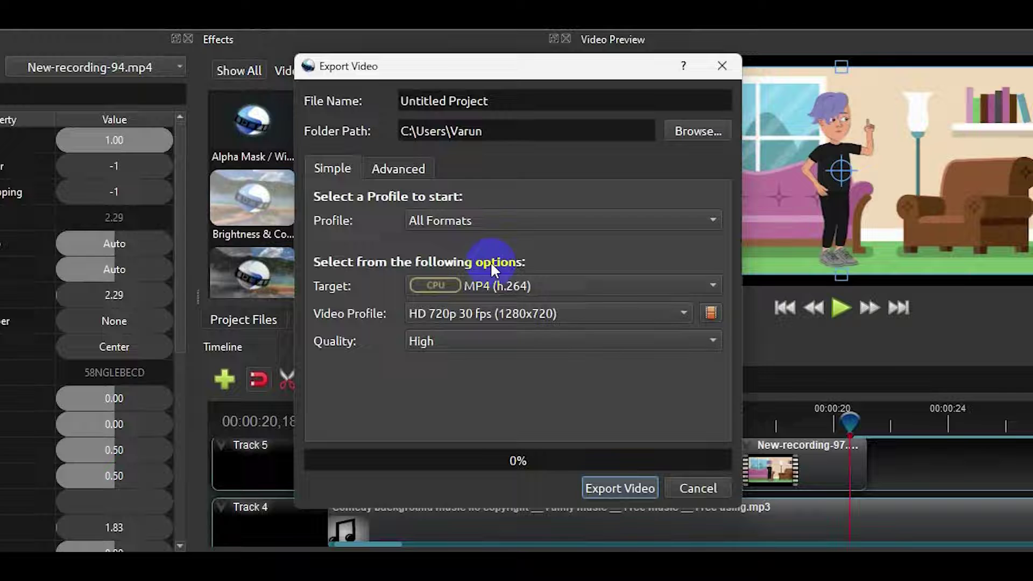